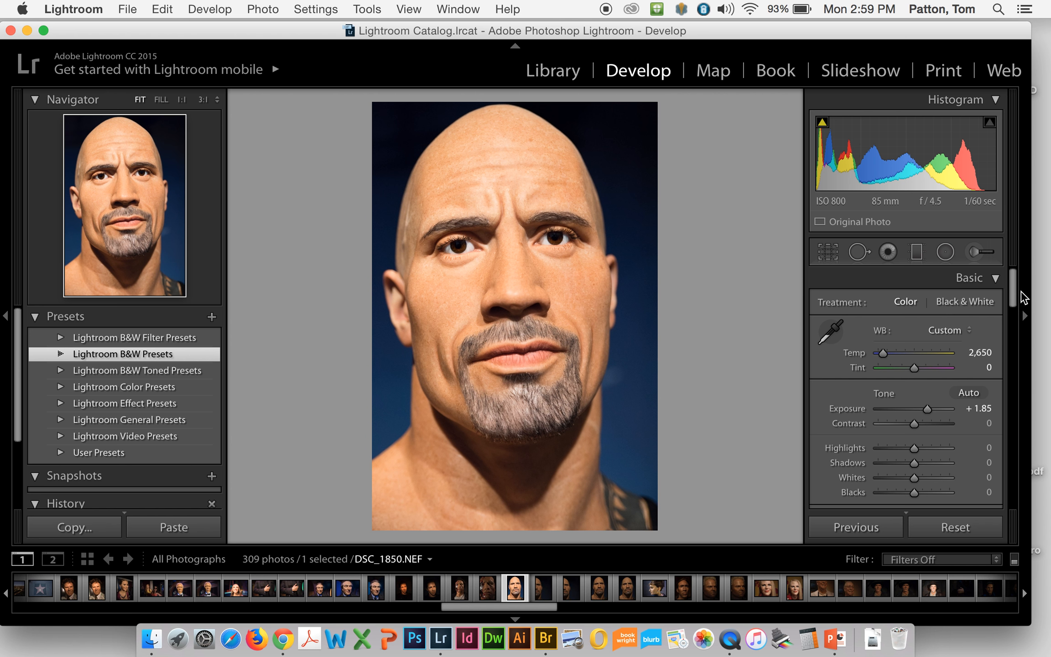
Step: Expand the Lightroom B&W Toned Presets to preview their effects, close them, and collapse and reopen the Histogram
{"action": "mouse_move", "coordinate": [1013, 294]}
{"action": "left_mouse_down"}
{"action": "mouse_move", "coordinate": [1007, 405]}
{"action": "mouse_move", "coordinate": [1015, 277]}
{"action": "left_mouse_up"}
{"action": "left_click", "coordinate": [61, 370]}
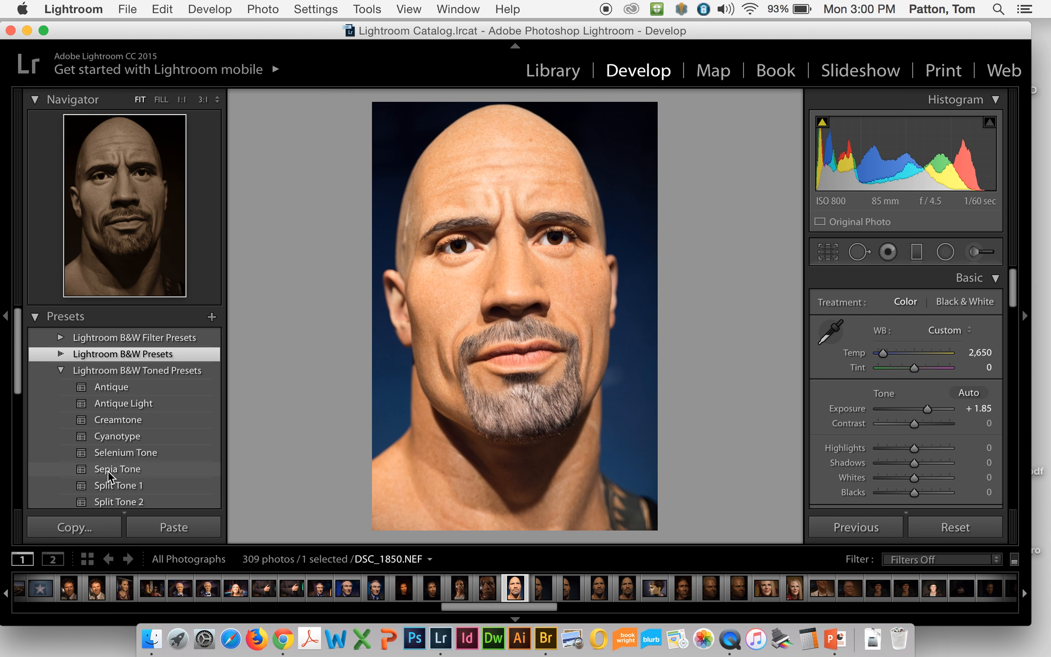
{"action": "left_click", "coordinate": [60, 370]}
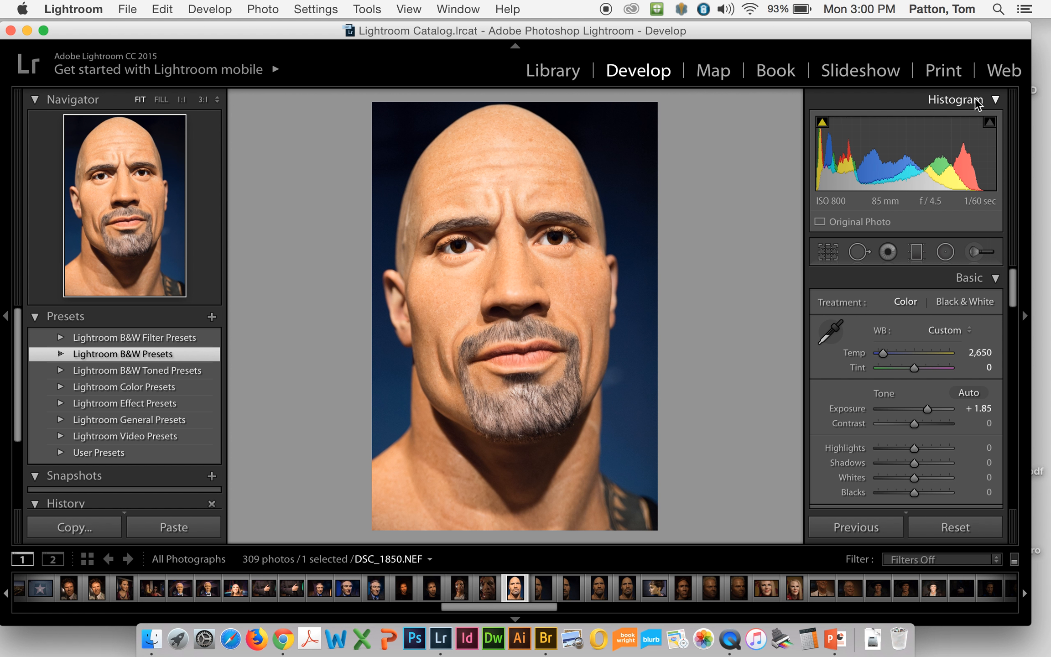
{"action": "left_click", "coordinate": [995, 100]}
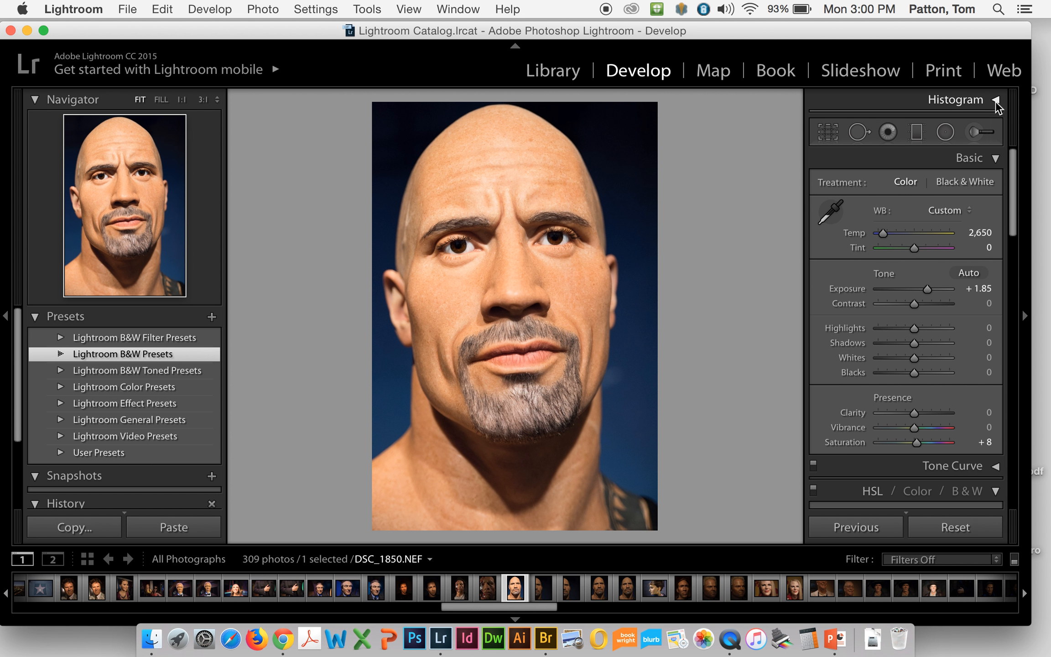
{"action": "left_click", "coordinate": [995, 99]}
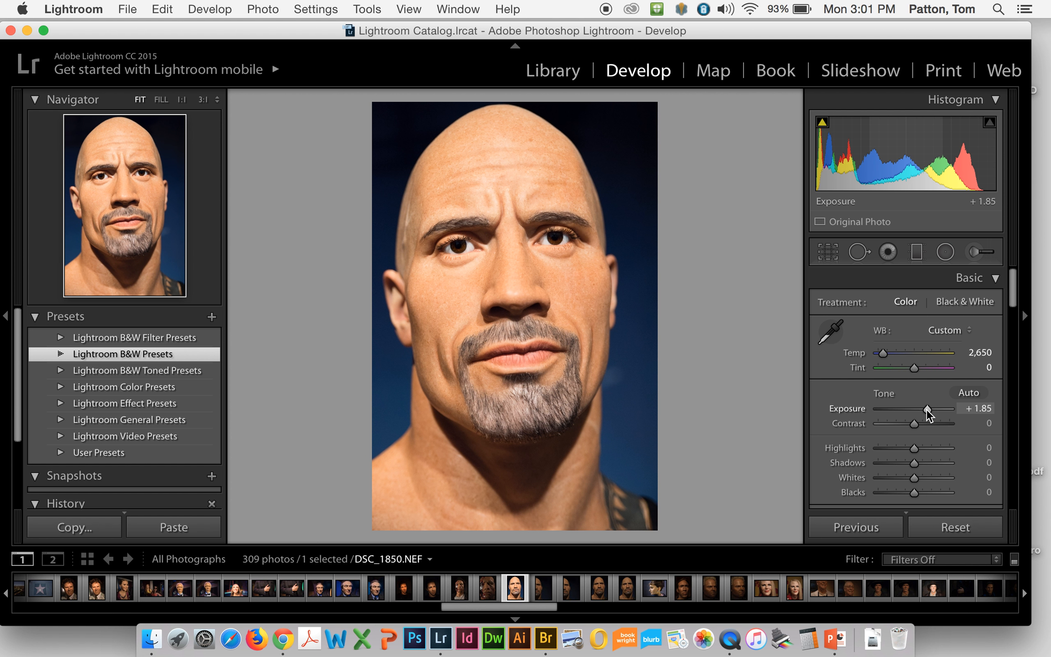
Step: Try the portrait's exposure at −2.25 and +5.00, and bring it back to +1.85
{"action": "left_click_drag", "start_coordinate": [926, 409], "coordinate": [896, 405]}
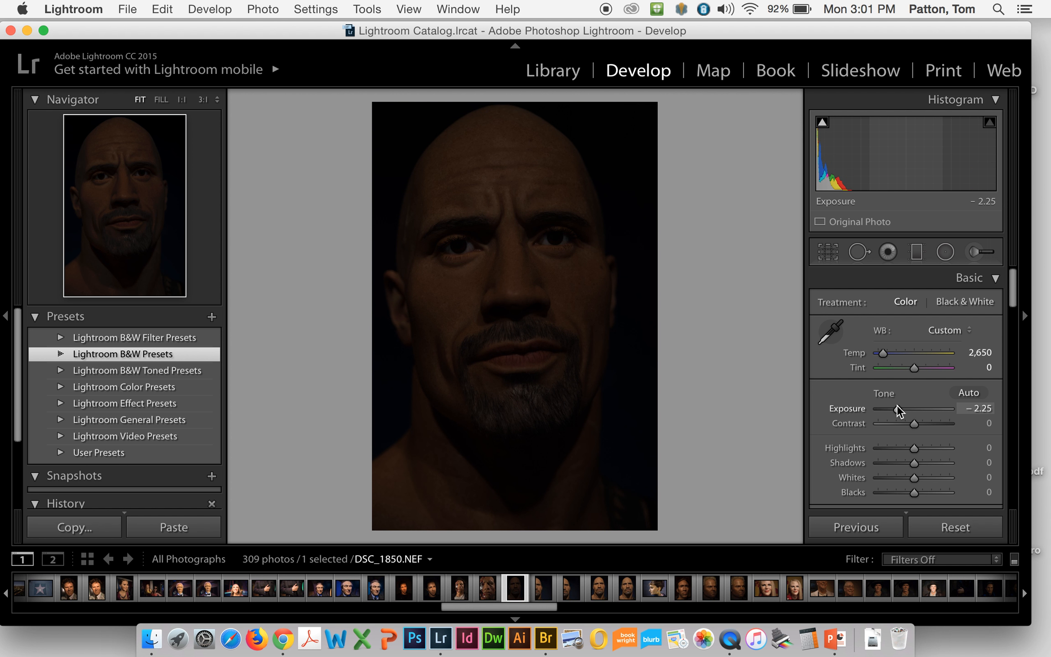
{"action": "left_click_drag", "start_coordinate": [897, 404], "coordinate": [976, 399]}
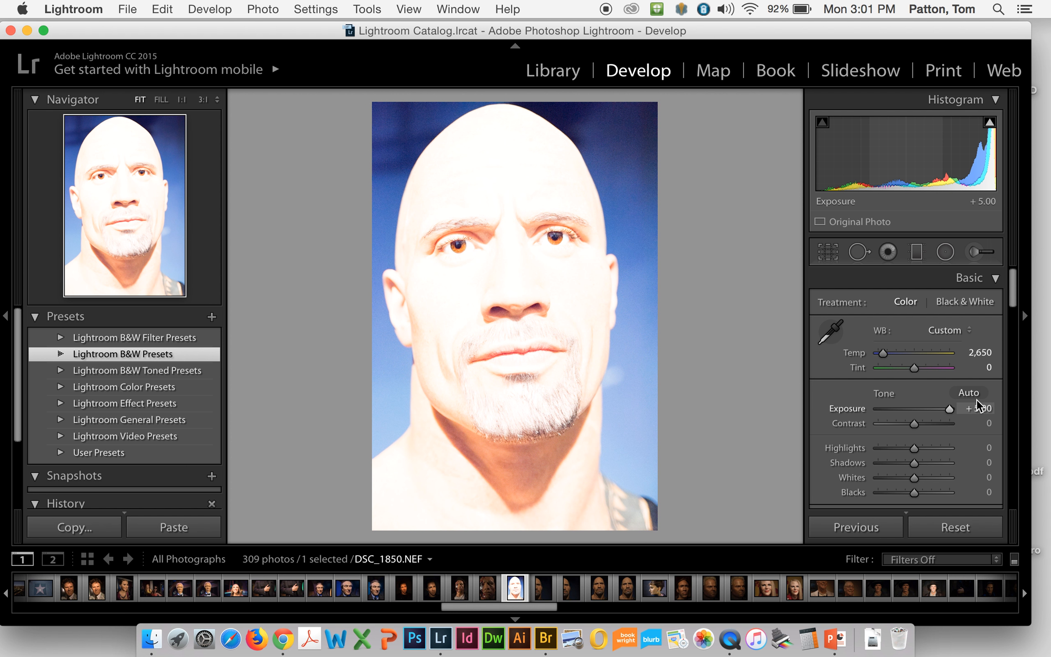
{"action": "left_click_drag", "start_coordinate": [950, 408], "coordinate": [926, 412]}
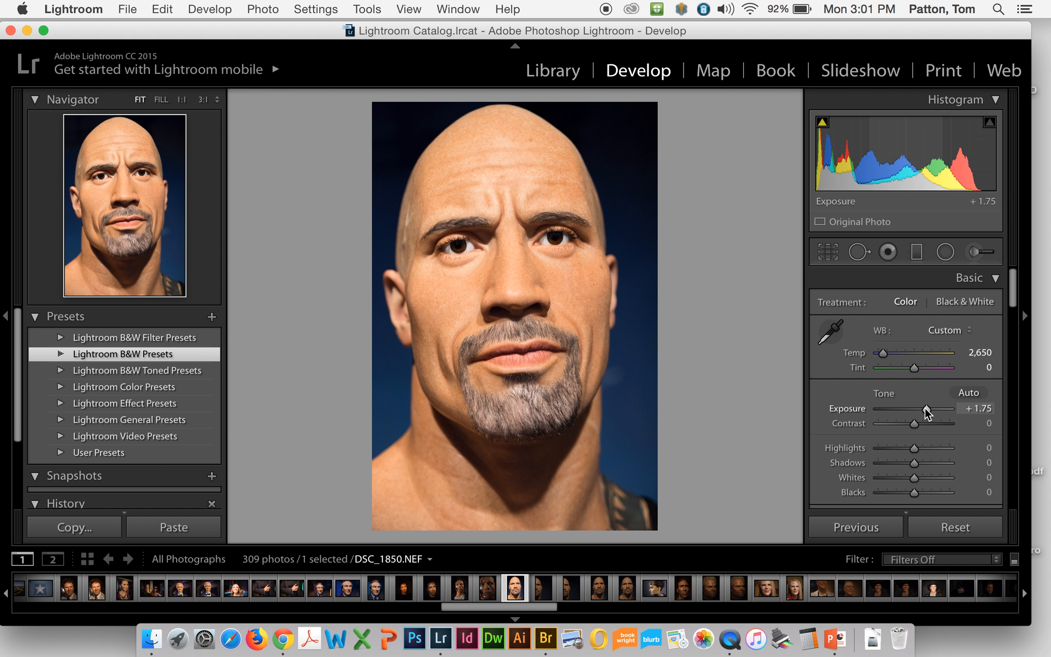
{"action": "left_click_drag", "start_coordinate": [926, 412], "coordinate": [927, 411]}
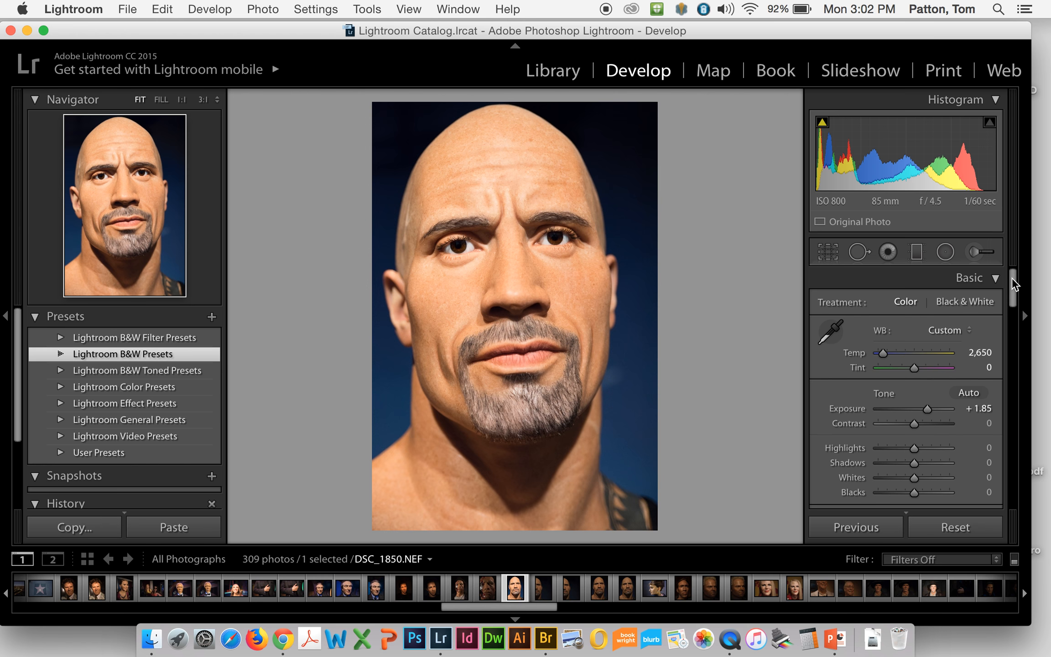
Step: Try the As Shot, Auto, Daylight and Shade white balance presets on the portrait
{"action": "scroll", "coordinate": [1012, 277], "scroll_direction": "down", "scroll_amount": 1}
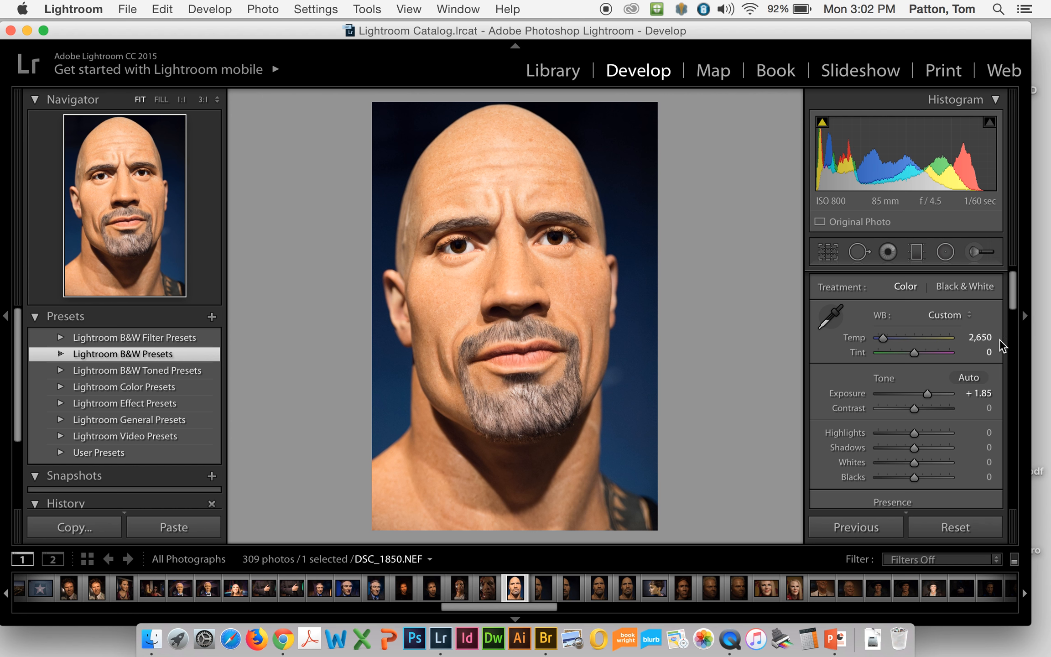
{"action": "left_click", "coordinate": [957, 319]}
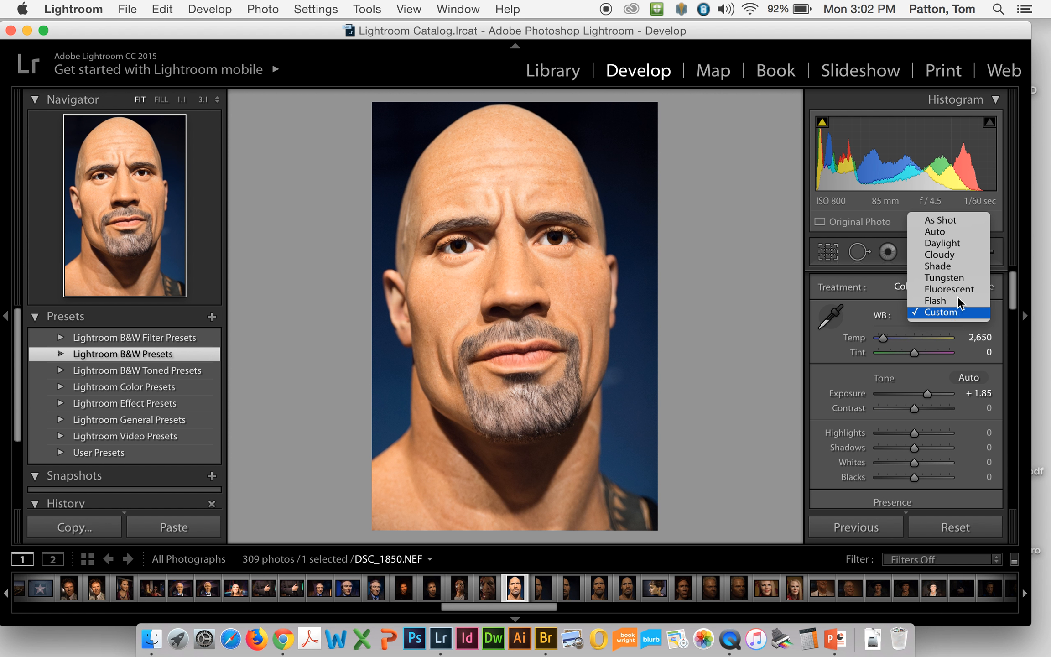
{"action": "left_click", "coordinate": [966, 222]}
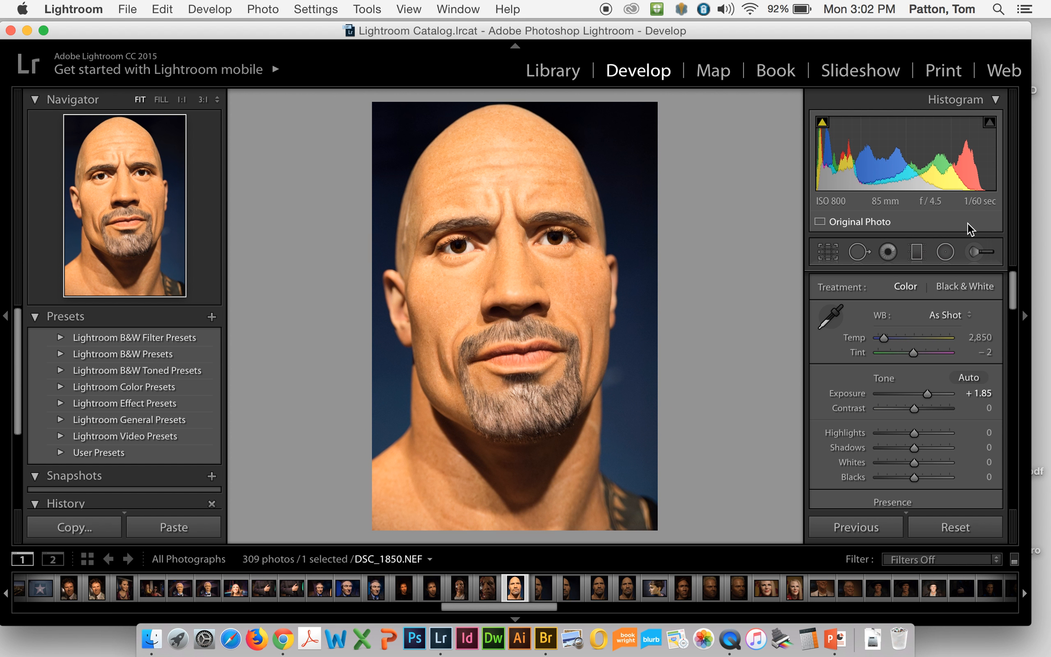
{"action": "left_click", "coordinate": [946, 314]}
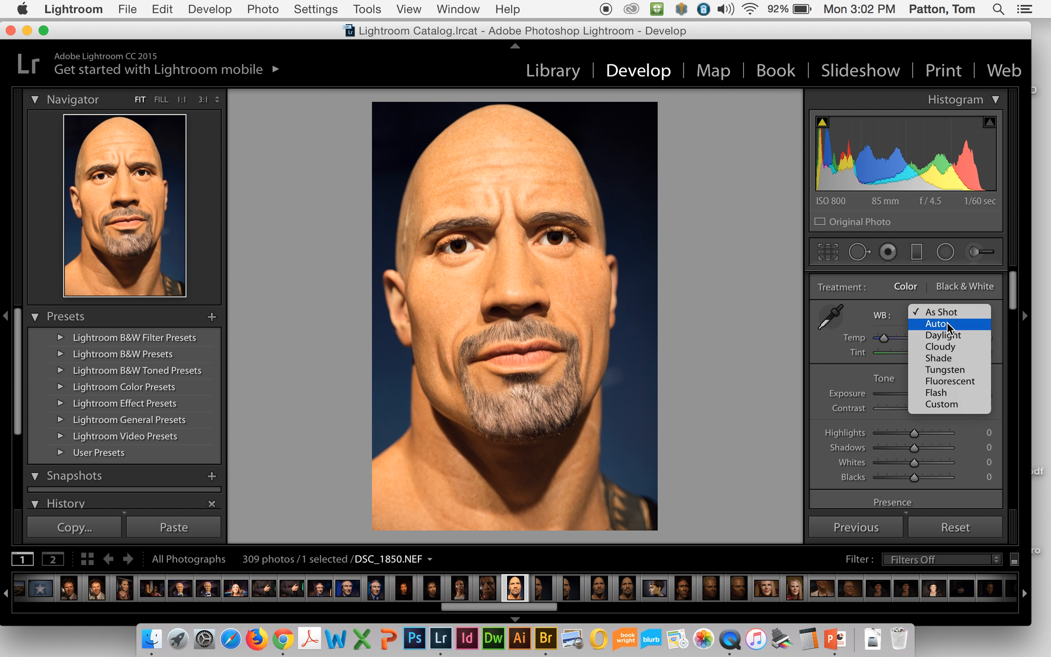
{"action": "left_click", "coordinate": [946, 321]}
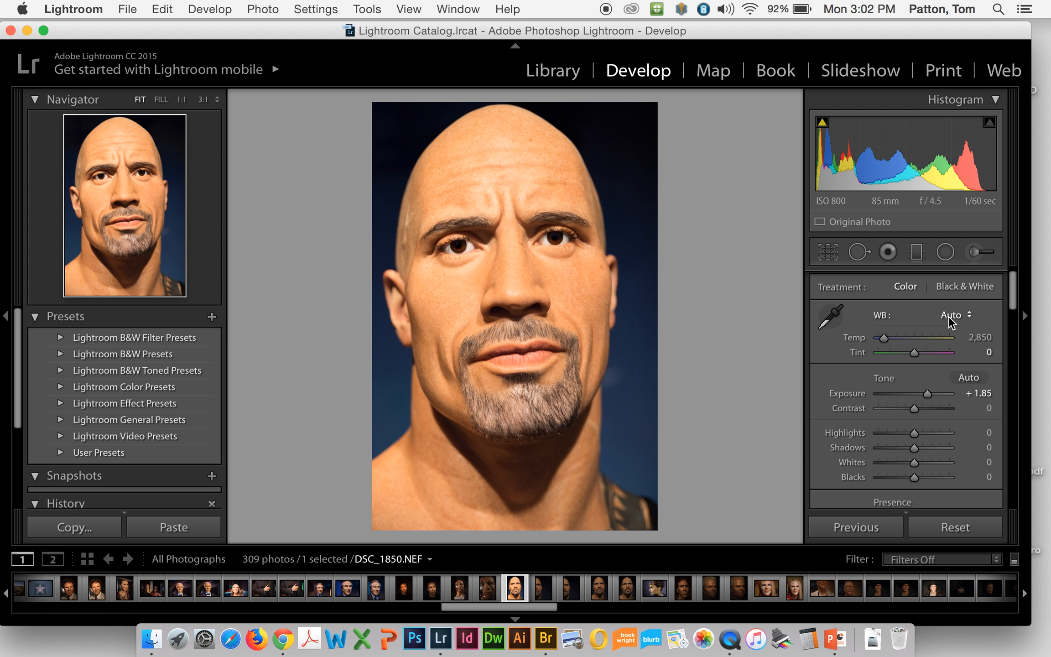
{"action": "left_click", "coordinate": [948, 316]}
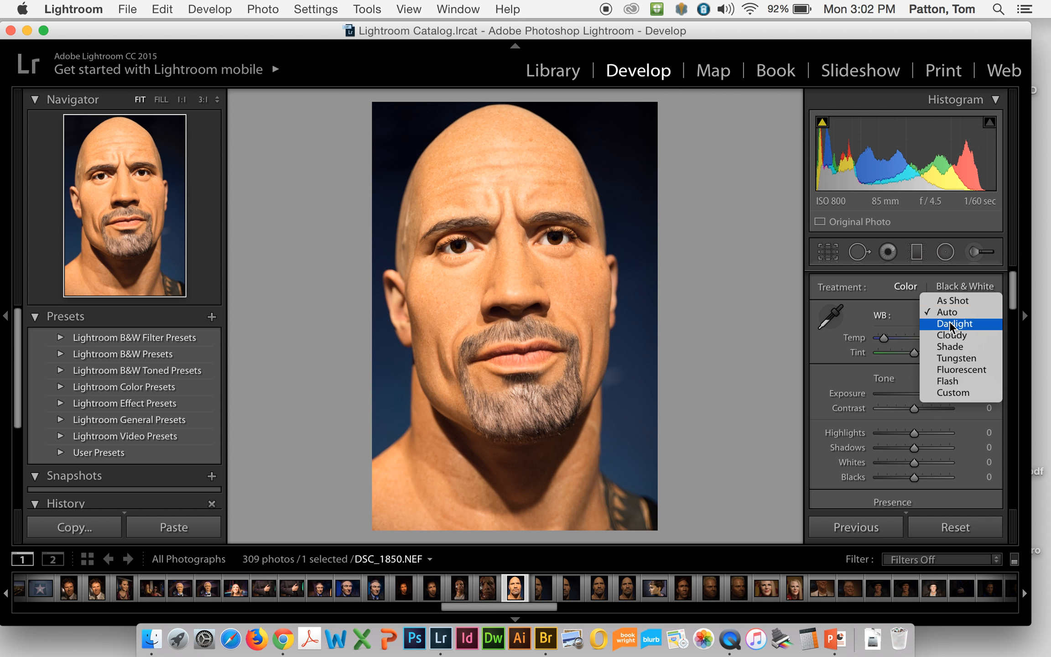
{"action": "left_click", "coordinate": [949, 322]}
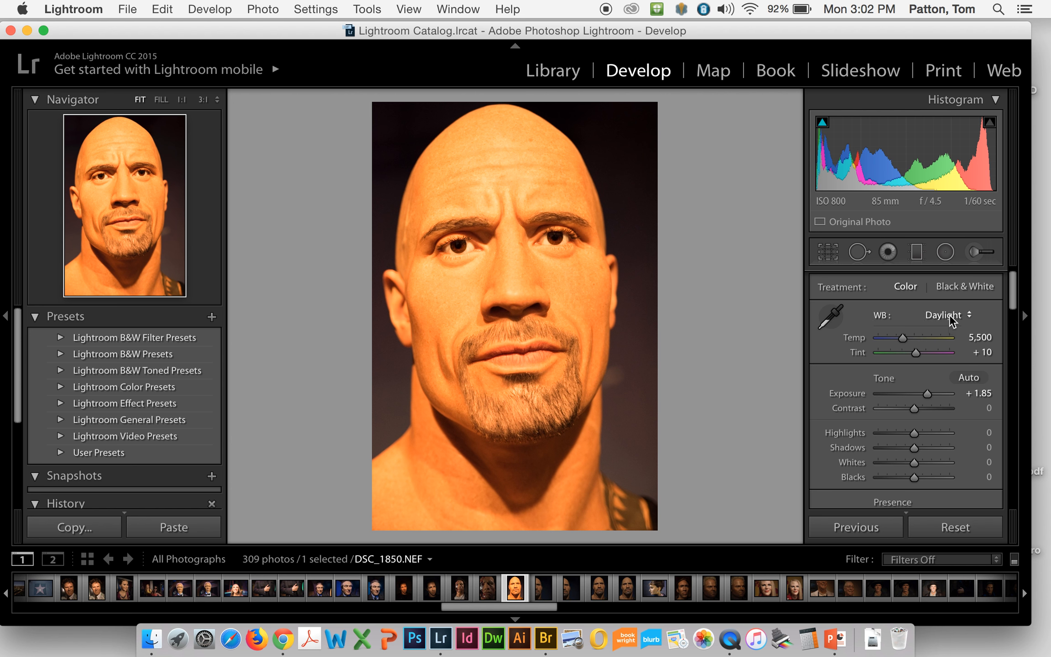
{"action": "left_click", "coordinate": [949, 315]}
{"action": "left_click", "coordinate": [951, 332]}
Step: Set the white balance to Custom with a temperature of 2,865 and a tint of +14
{"action": "left_click", "coordinate": [952, 312]}
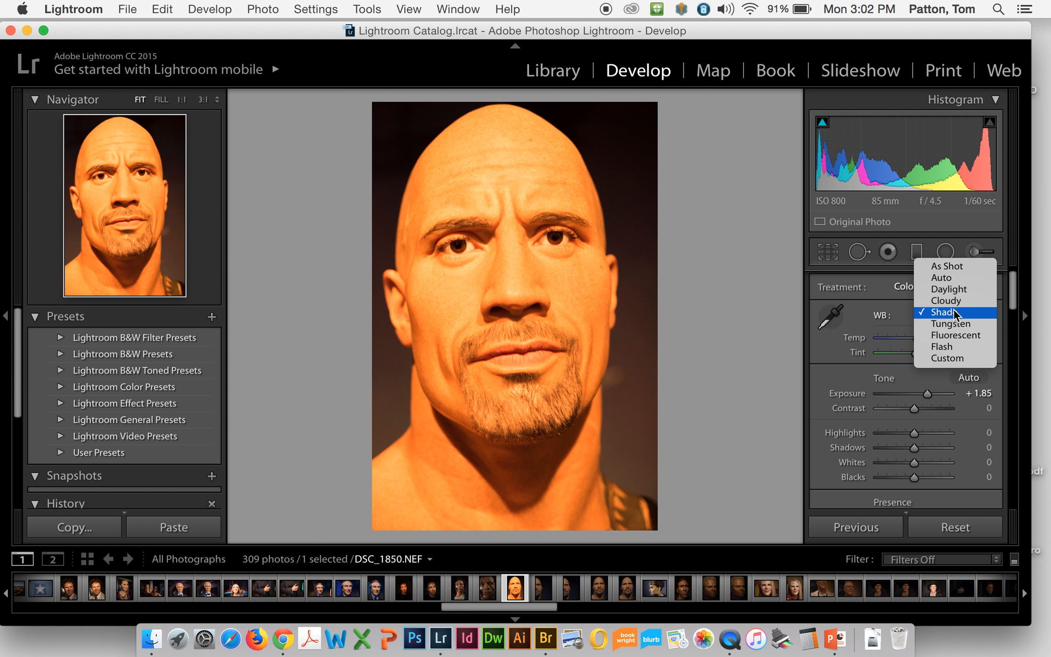
{"action": "left_click", "coordinate": [960, 354]}
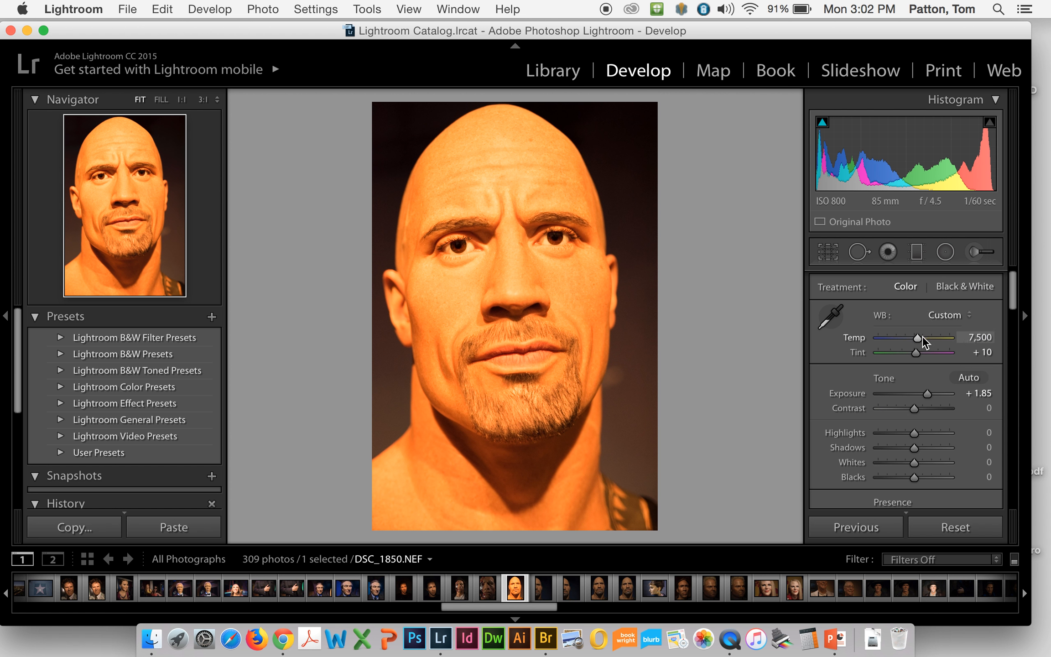
{"action": "mouse_move", "coordinate": [920, 337]}
{"action": "left_mouse_down"}
{"action": "mouse_move", "coordinate": [886, 339]}
{"action": "mouse_move", "coordinate": [914, 348]}
{"action": "left_mouse_up"}
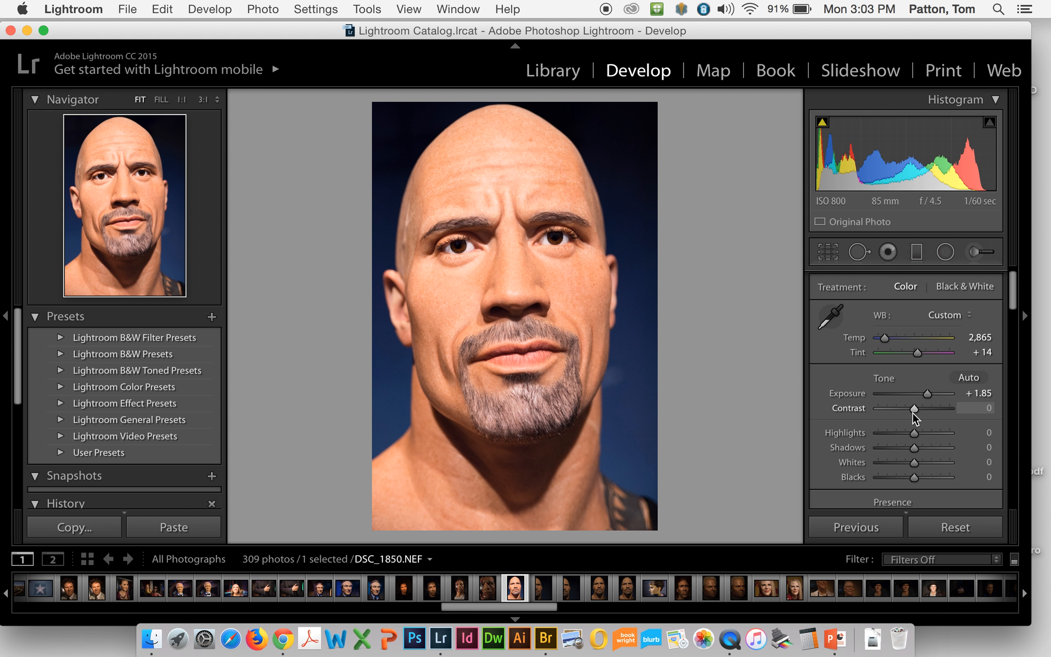
Step: Try a contrast of +68, settle on −2, and lower the highlights to −8
{"action": "left_click_drag", "start_coordinate": [913, 409], "coordinate": [936, 404]}
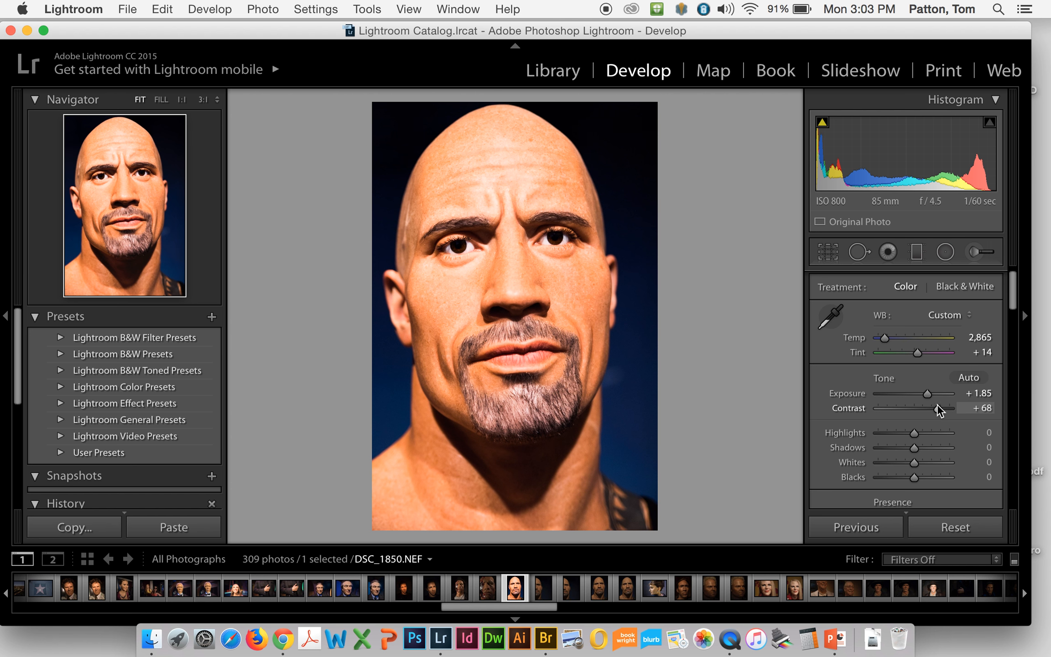
{"action": "left_click_drag", "start_coordinate": [935, 404], "coordinate": [912, 407]}
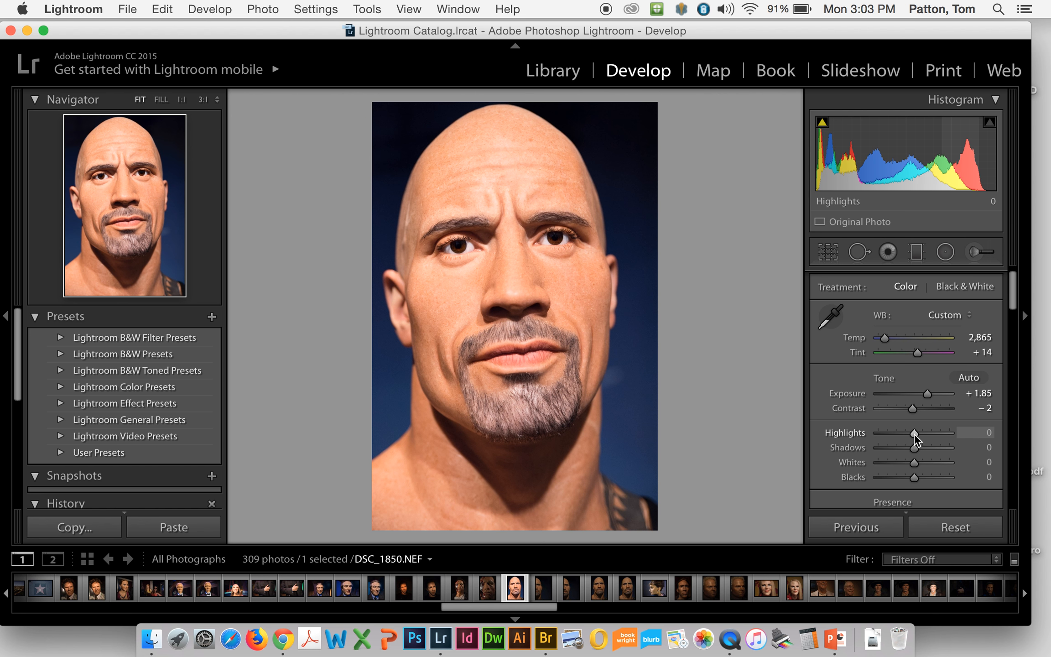
{"action": "mouse_move", "coordinate": [914, 432]}
{"action": "left_mouse_down"}
{"action": "mouse_move", "coordinate": [990, 424]}
{"action": "mouse_move", "coordinate": [855, 438]}
{"action": "mouse_move", "coordinate": [911, 430]}
{"action": "left_mouse_up"}
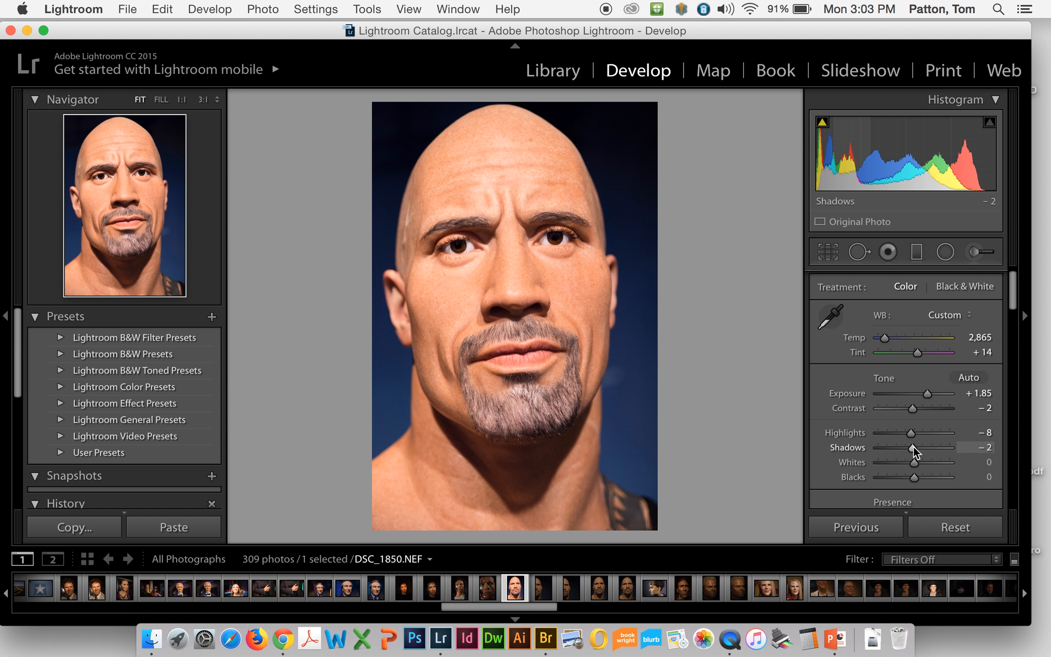
Step: Try the shadows at +100 and −21, and reset their value to 0
{"action": "left_click_drag", "start_coordinate": [913, 447], "coordinate": [951, 445]}
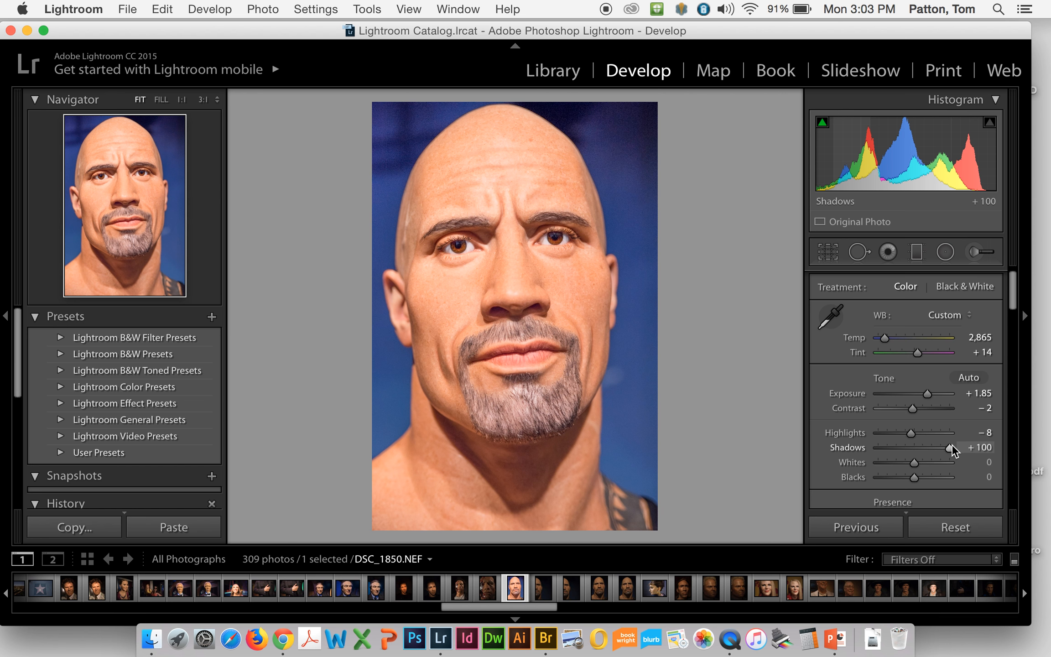
{"action": "left_click_drag", "start_coordinate": [951, 445], "coordinate": [907, 438]}
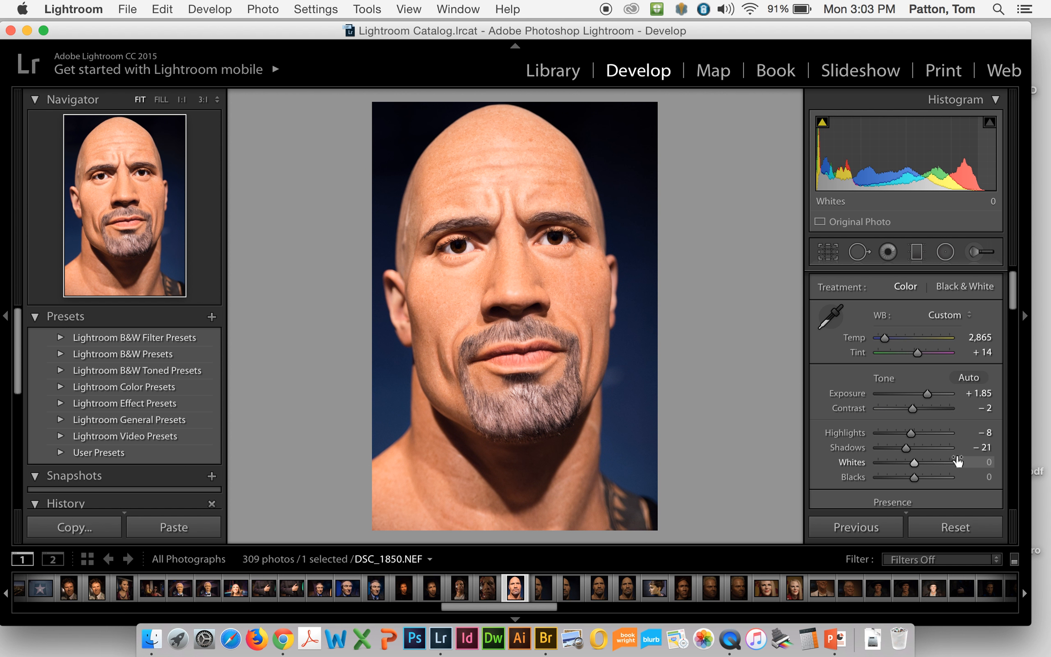
{"action": "left_click", "coordinate": [985, 447]}
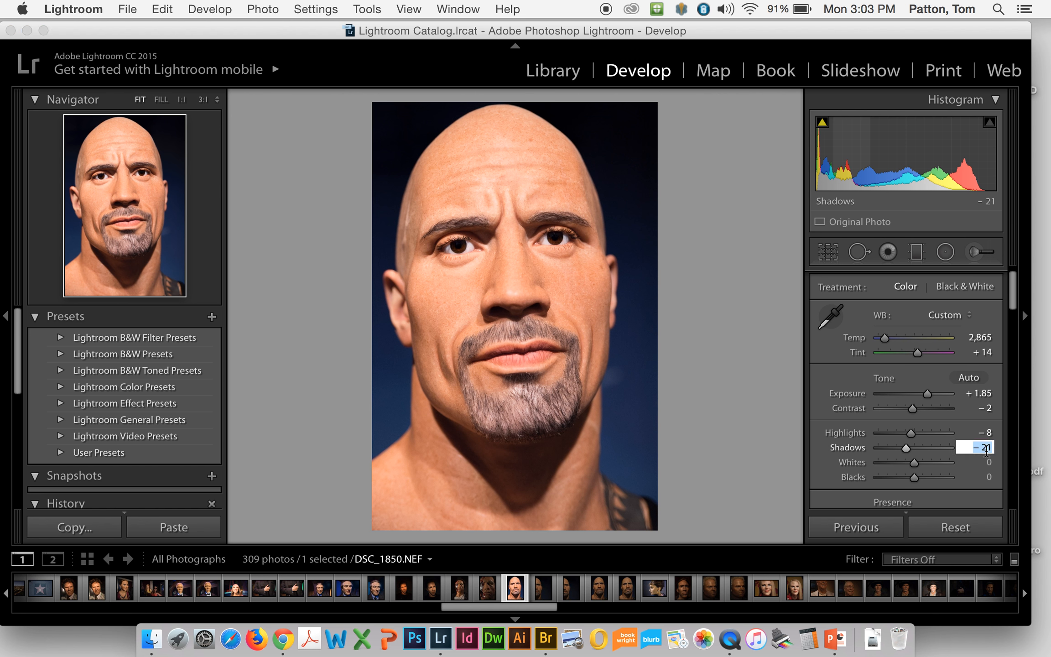
{"action": "key", "text": "BackSpace"}
{"action": "type", "text": "-00"}
{"action": "key", "text": "BackSpace"}
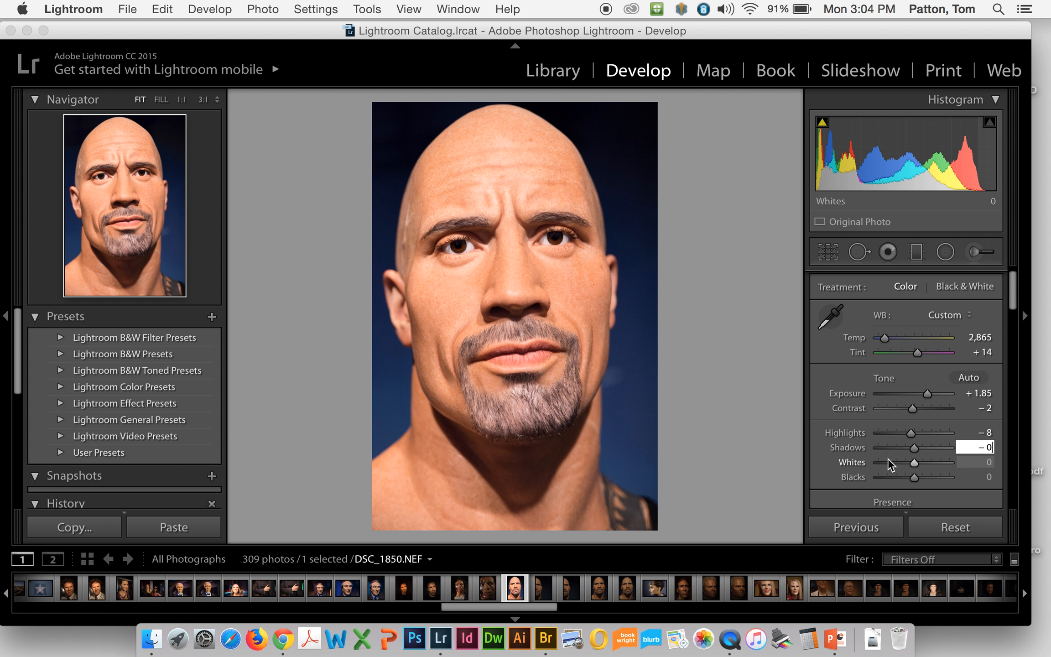
Step: Try the whites at −10 and reset their value to 0
{"action": "left_click", "coordinate": [915, 462]}
{"action": "mouse_move", "coordinate": [914, 462]}
{"action": "left_mouse_down"}
{"action": "mouse_move", "coordinate": [972, 460]}
{"action": "mouse_move", "coordinate": [894, 468]}
{"action": "mouse_move", "coordinate": [909, 465]}
{"action": "left_mouse_up"}
{"action": "left_click", "coordinate": [984, 462]}
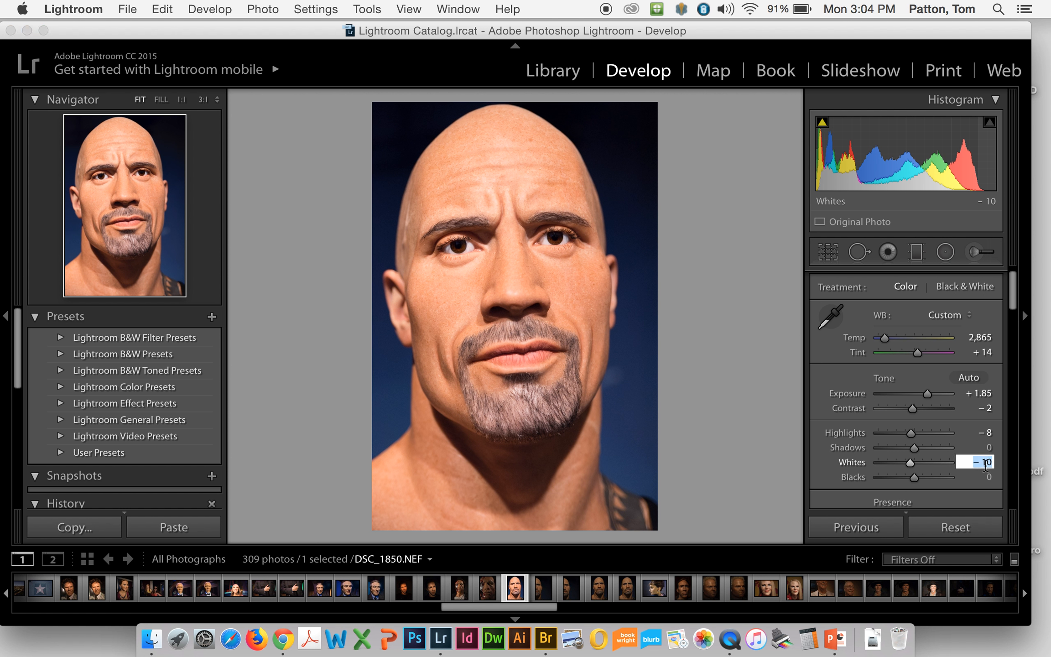
{"action": "left_click", "coordinate": [987, 462]}
{"action": "key", "text": "BackSpace"}
{"action": "key", "text": "Return"}
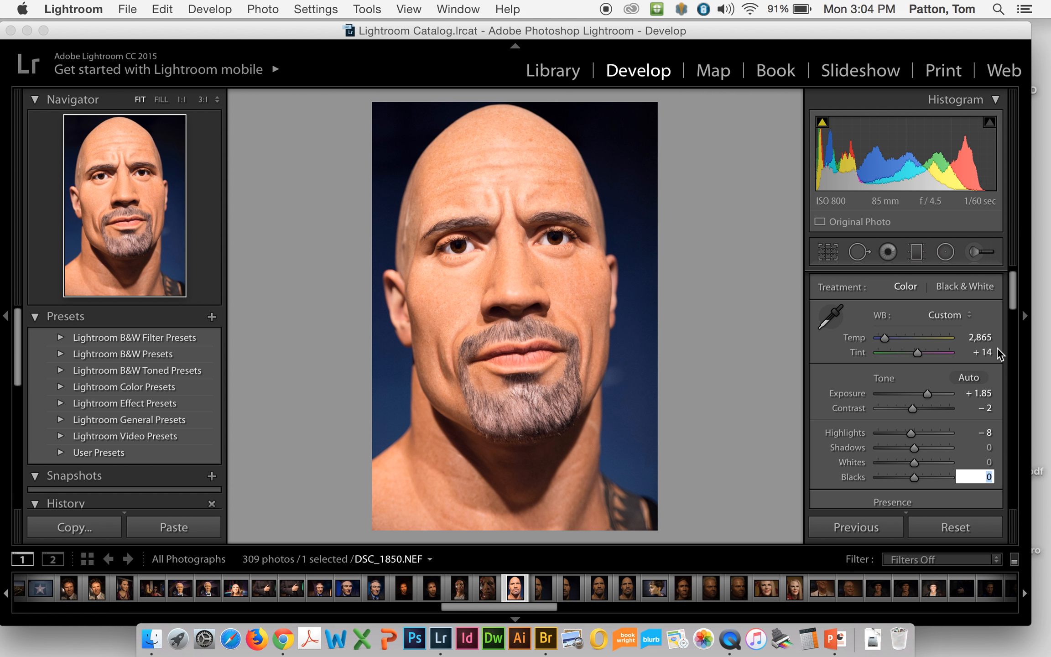
Step: Try the overall Presence saturation at −100 for a colourless look, and settle on −4
{"action": "scroll", "coordinate": [1013, 319], "scroll_direction": "down", "scroll_amount": 4}
{"action": "left_click_drag", "start_coordinate": [1013, 320], "coordinate": [1012, 332]}
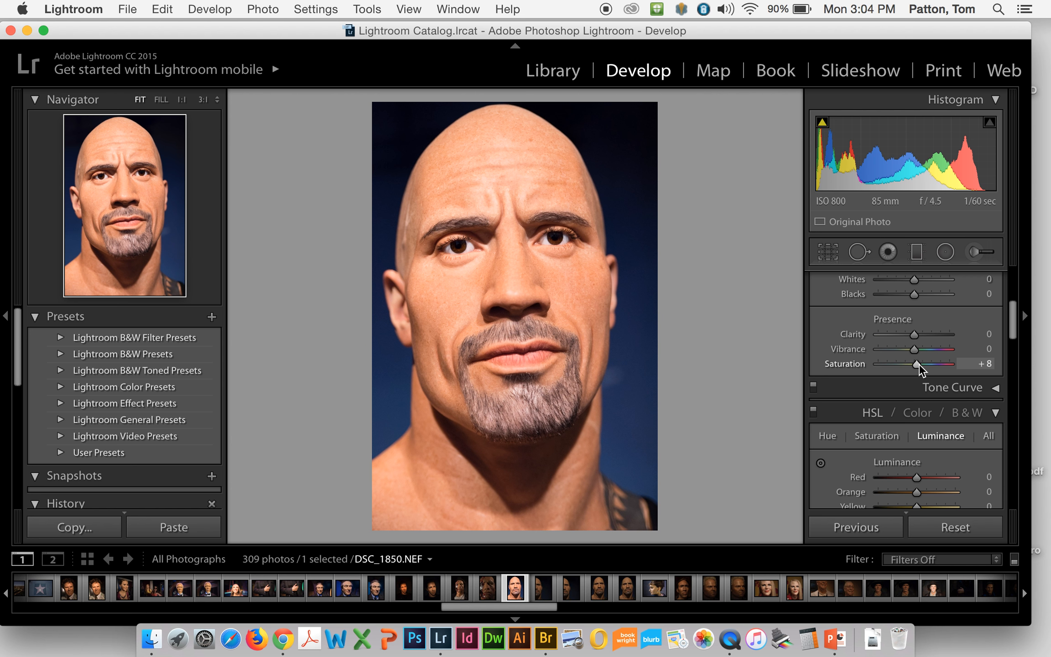
{"action": "left_click_drag", "start_coordinate": [918, 363], "coordinate": [865, 366]}
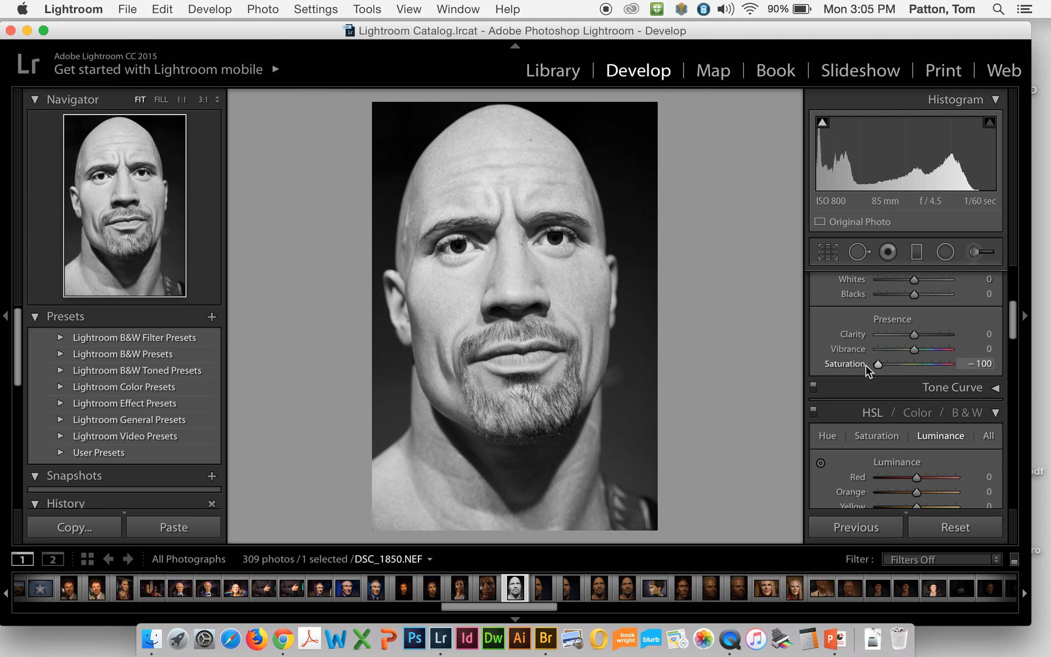
{"action": "left_click_drag", "start_coordinate": [872, 364], "coordinate": [914, 359]}
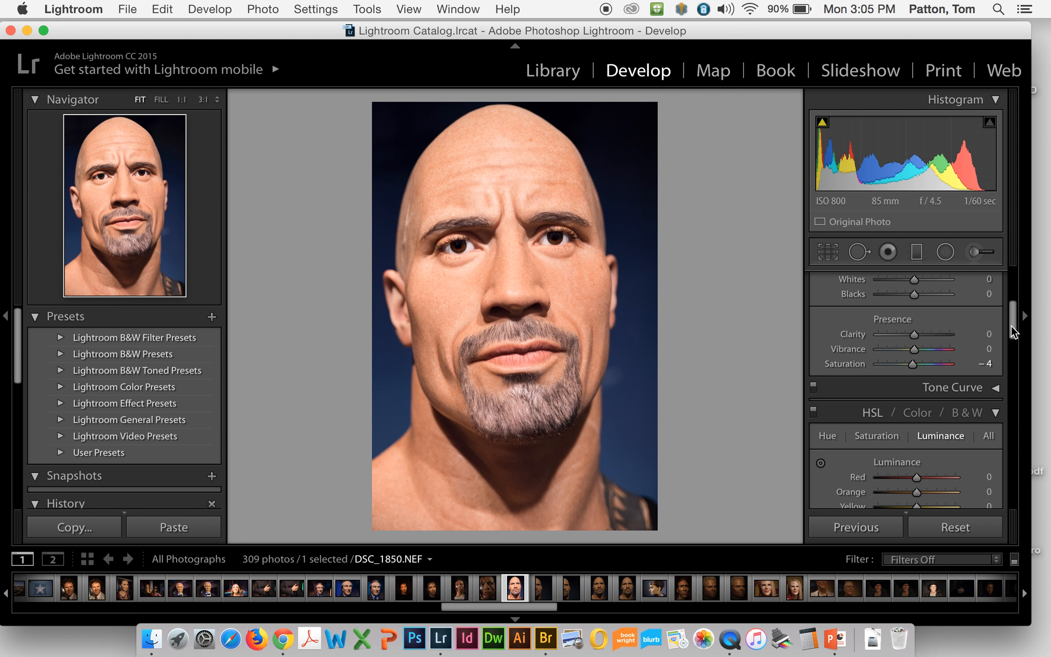
Step: Expand the Tone Curve to view its graph and region settings, and collapse it again
{"action": "left_click_drag", "start_coordinate": [1010, 325], "coordinate": [1010, 335]}
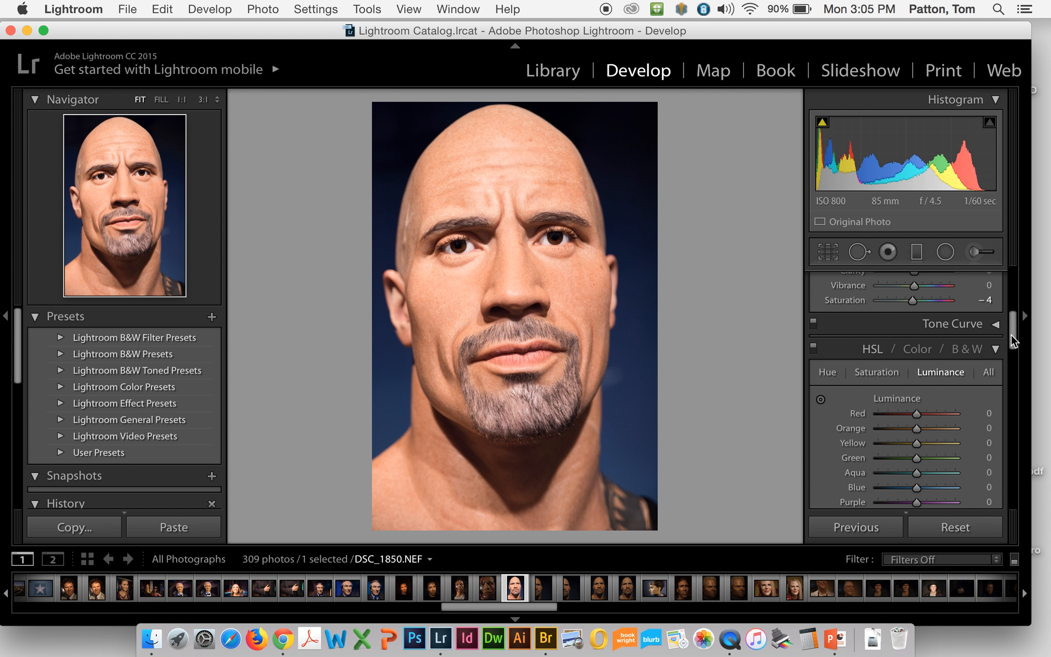
{"action": "left_click", "coordinate": [993, 325]}
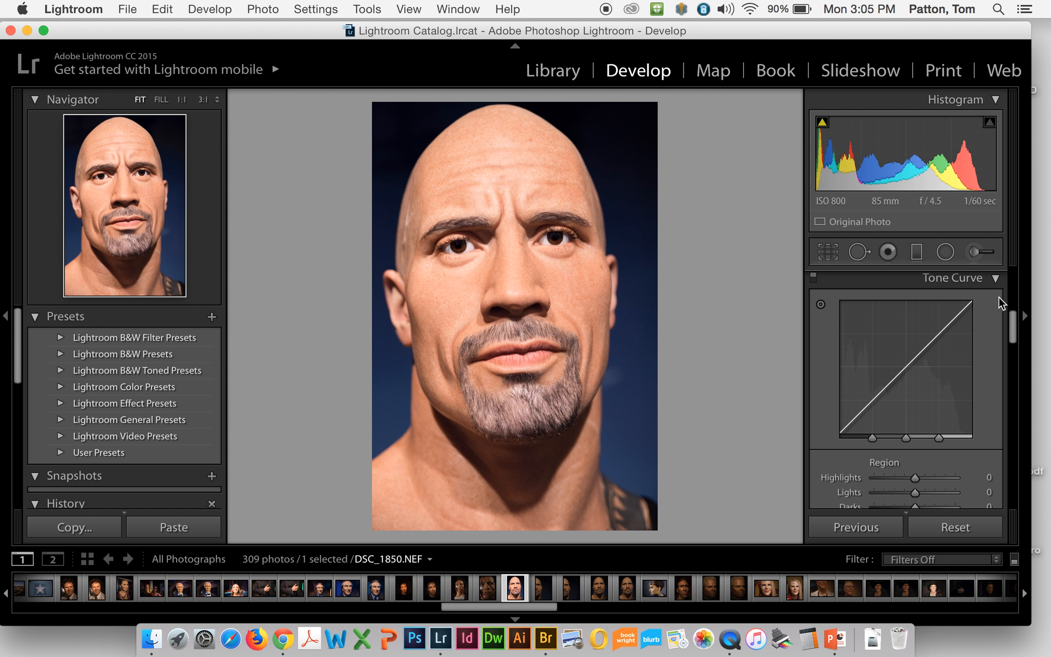
{"action": "left_click", "coordinate": [996, 279]}
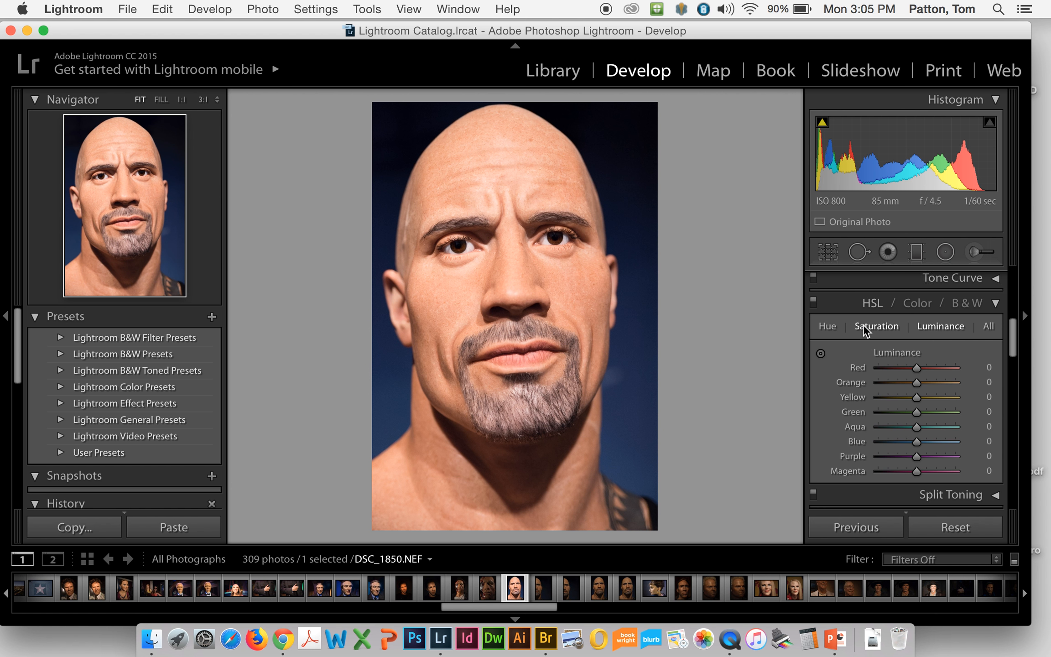
Step: Look at the HSL hue adjustments for each colour and switch to the HSL saturation adjustments
{"action": "left_click", "coordinate": [825, 327]}
{"action": "mouse_move", "coordinate": [916, 370]}
{"action": "left_mouse_down"}
{"action": "mouse_move", "coordinate": [864, 373]}
{"action": "mouse_move", "coordinate": [969, 364]}
{"action": "mouse_move", "coordinate": [916, 372]}
{"action": "left_mouse_up"}
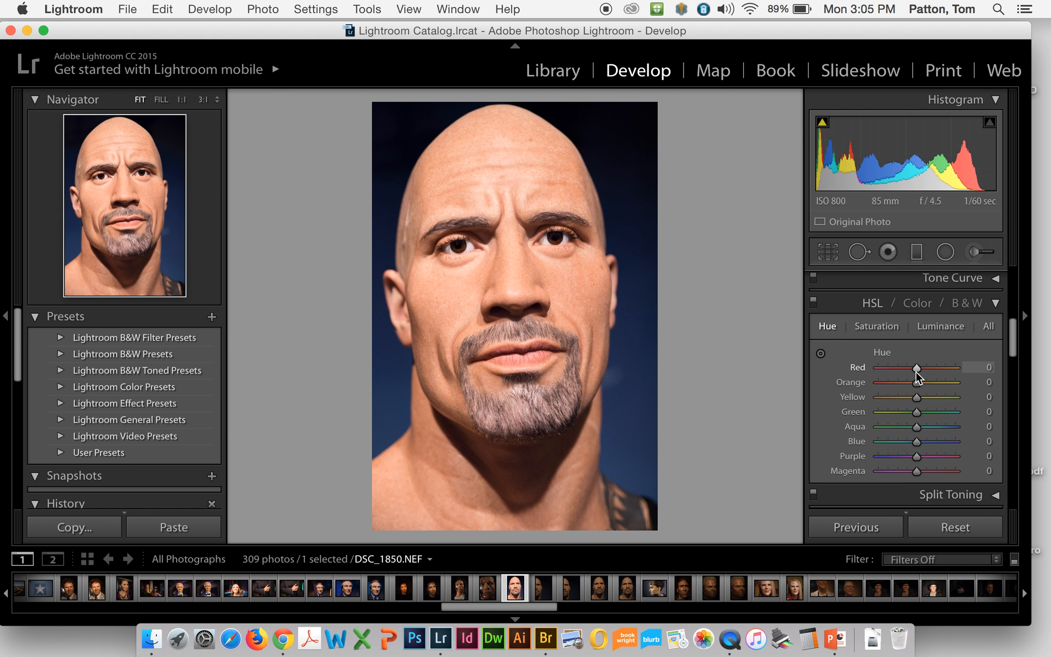
{"action": "left_click", "coordinate": [896, 331]}
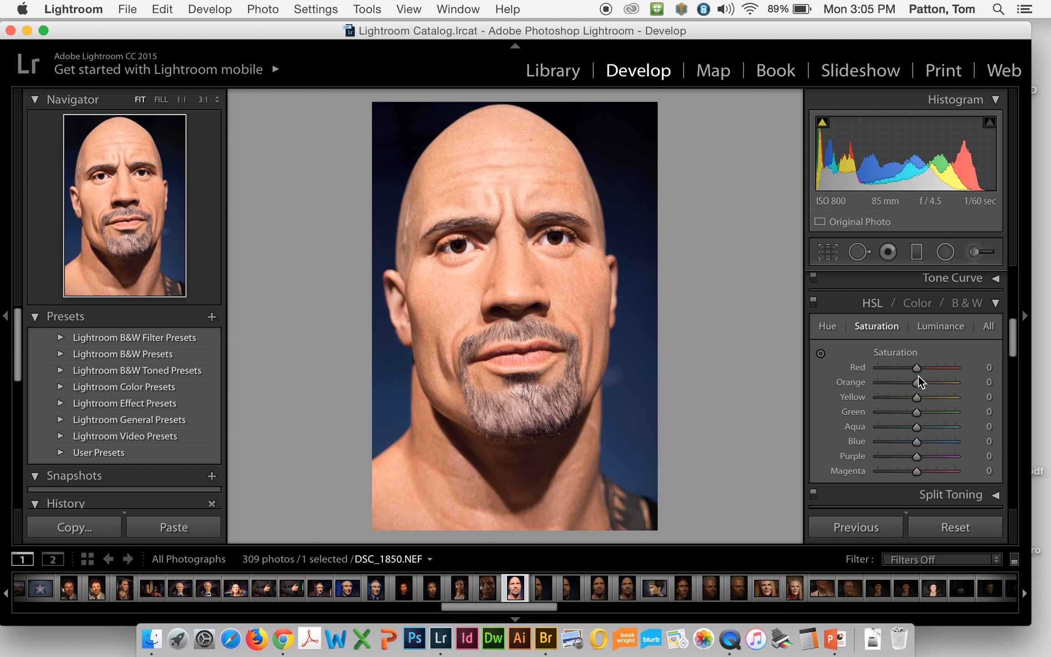
Step: Set the HSL red saturation to +2 and look at the luminance adjustments, leaving the red luminance at 0
{"action": "mouse_move", "coordinate": [917, 366]}
{"action": "left_mouse_down"}
{"action": "mouse_move", "coordinate": [981, 368]}
{"action": "mouse_move", "coordinate": [917, 370]}
{"action": "left_mouse_up"}
{"action": "left_click", "coordinate": [932, 327]}
{"action": "mouse_move", "coordinate": [917, 369]}
{"action": "left_mouse_down"}
{"action": "mouse_move", "coordinate": [974, 370]}
{"action": "mouse_move", "coordinate": [849, 383]}
{"action": "mouse_move", "coordinate": [955, 367]}
{"action": "mouse_move", "coordinate": [857, 379]}
{"action": "mouse_move", "coordinate": [956, 357]}
{"action": "mouse_move", "coordinate": [917, 371]}
{"action": "left_mouse_up"}
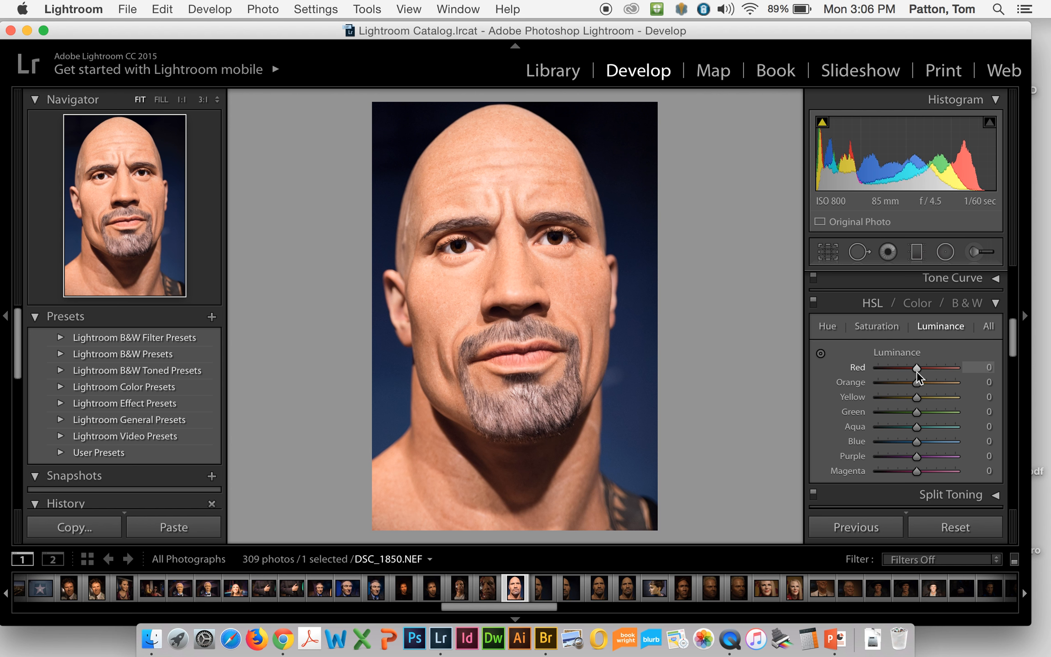
Step: Show the HSL hue, saturation and luminance adjustments together and look through the combined list
{"action": "left_click", "coordinate": [987, 327]}
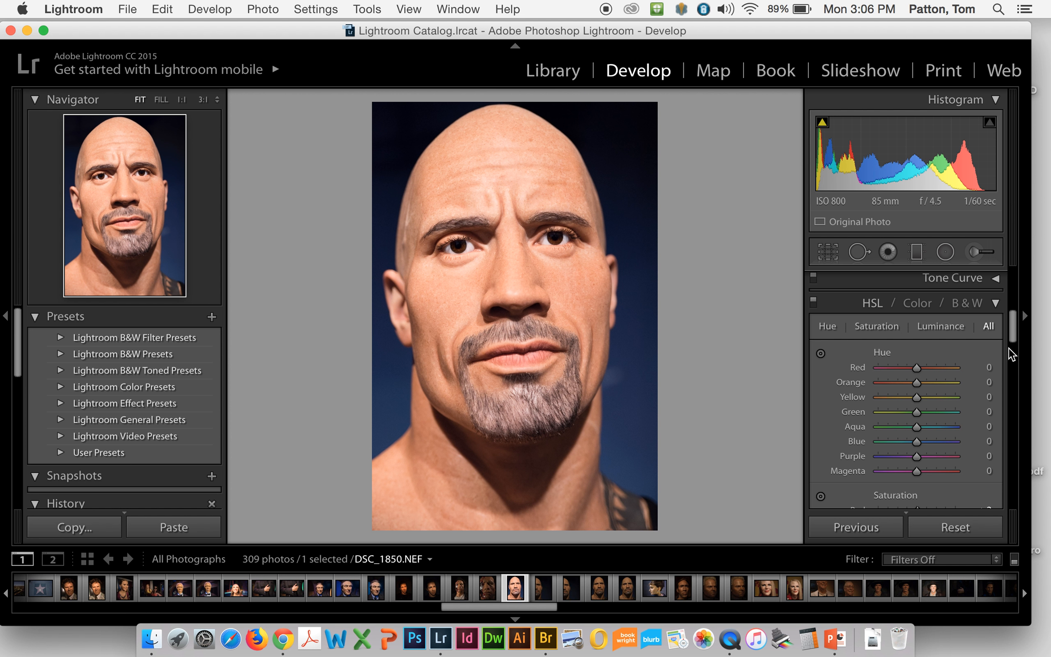
{"action": "left_click_drag", "start_coordinate": [1014, 333], "coordinate": [1015, 359]}
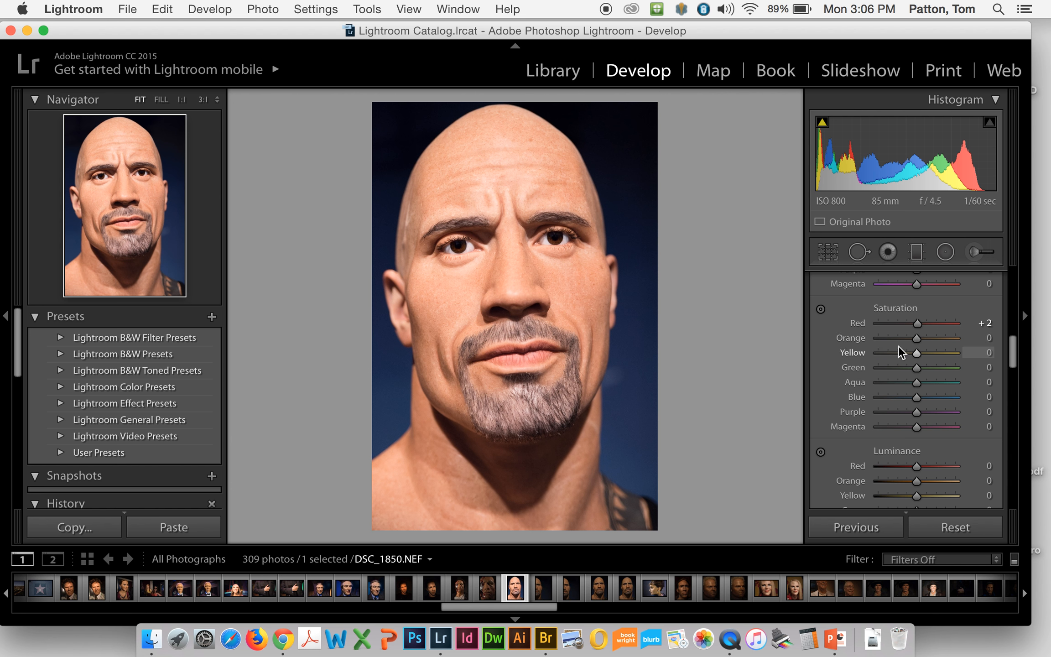
Step: Set the sharpening amount to 76 in the Detail settings
{"action": "left_click_drag", "start_coordinate": [1012, 343], "coordinate": [1016, 401]}
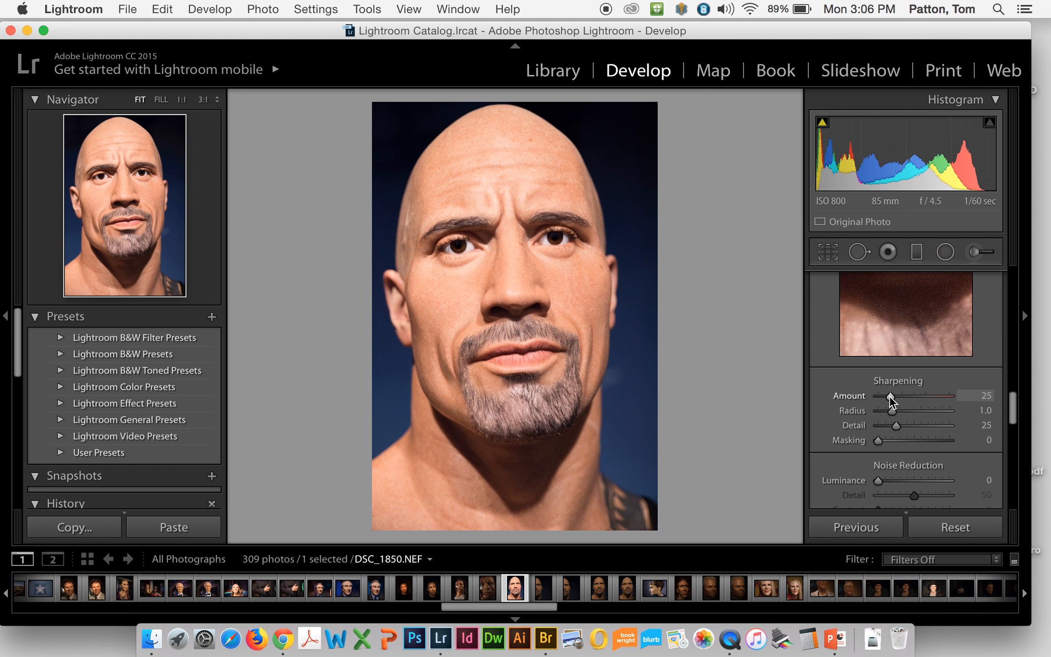
{"action": "left_click_drag", "start_coordinate": [890, 395], "coordinate": [913, 395]}
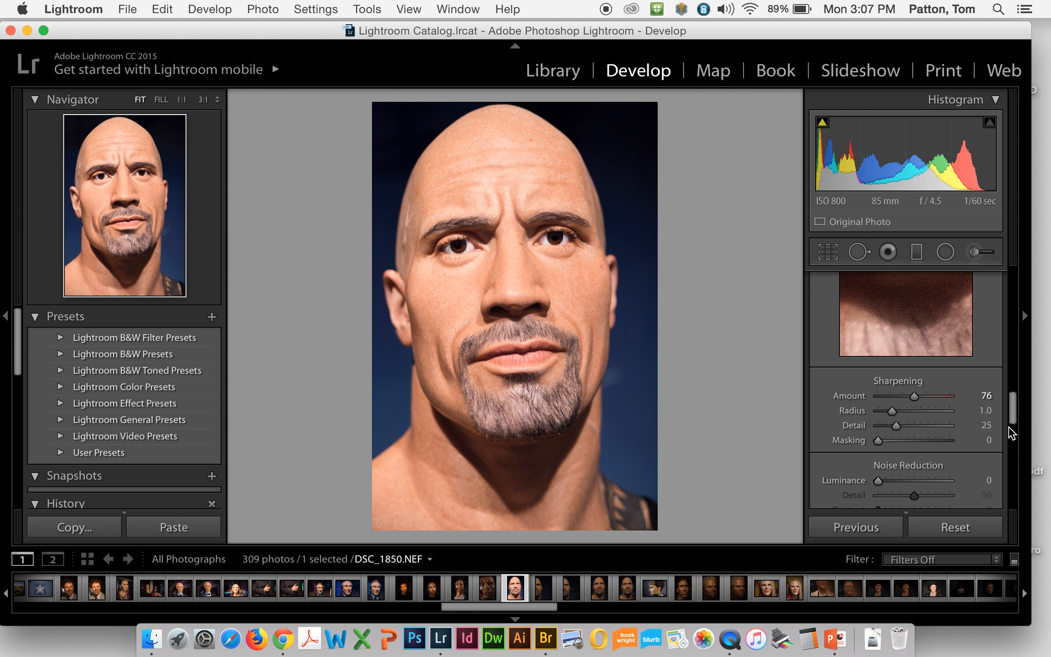
Step: Enable Remove Chromatic Aberration in the basic Lens Corrections
{"action": "left_click_drag", "start_coordinate": [1010, 417], "coordinate": [1010, 465]}
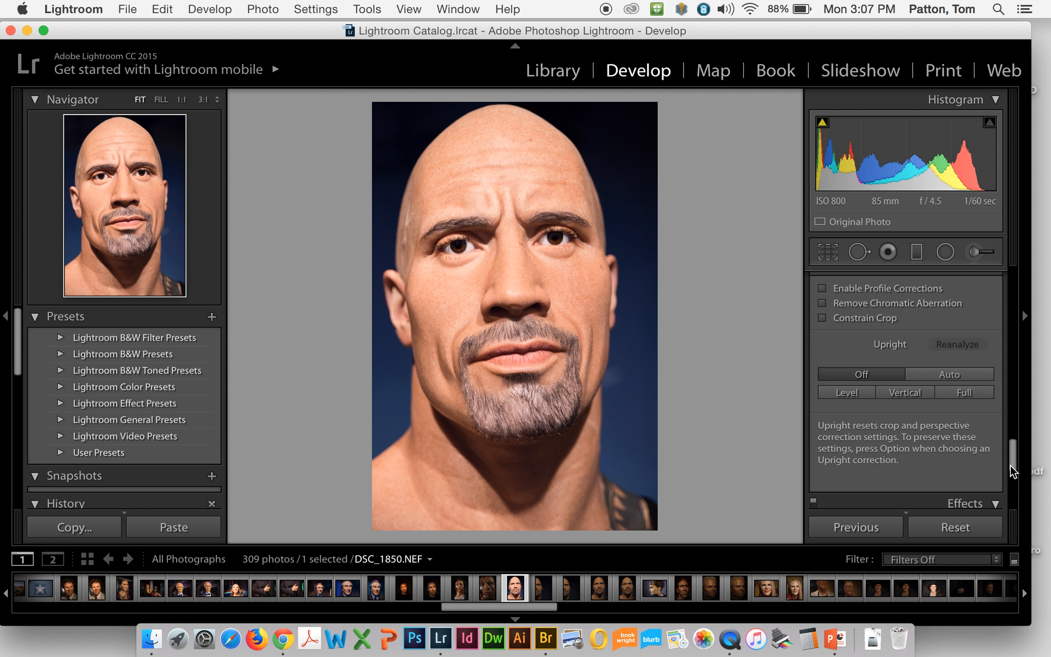
{"action": "left_click_drag", "start_coordinate": [1010, 465], "coordinate": [1010, 461]}
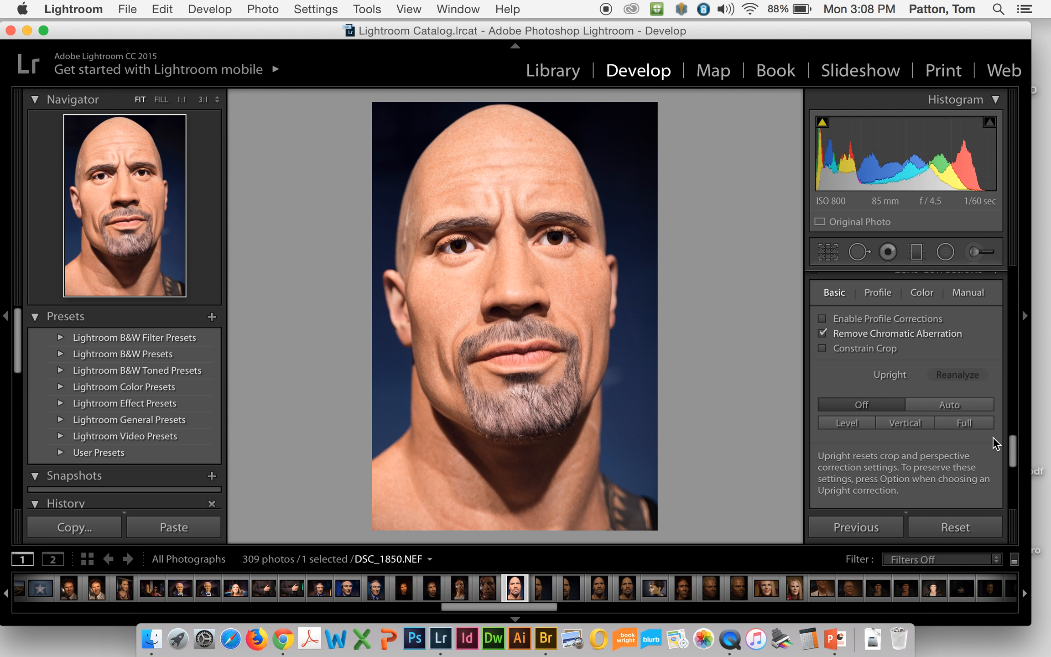
Step: Review the Upright options and look back over the Develop adjustments from Basic through Detail to Lens Corrections
{"action": "scroll", "coordinate": [1009, 444], "scroll_direction": "down", "scroll_amount": 4}
{"action": "scroll", "coordinate": [1010, 445], "scroll_direction": "up", "scroll_amount": 3}
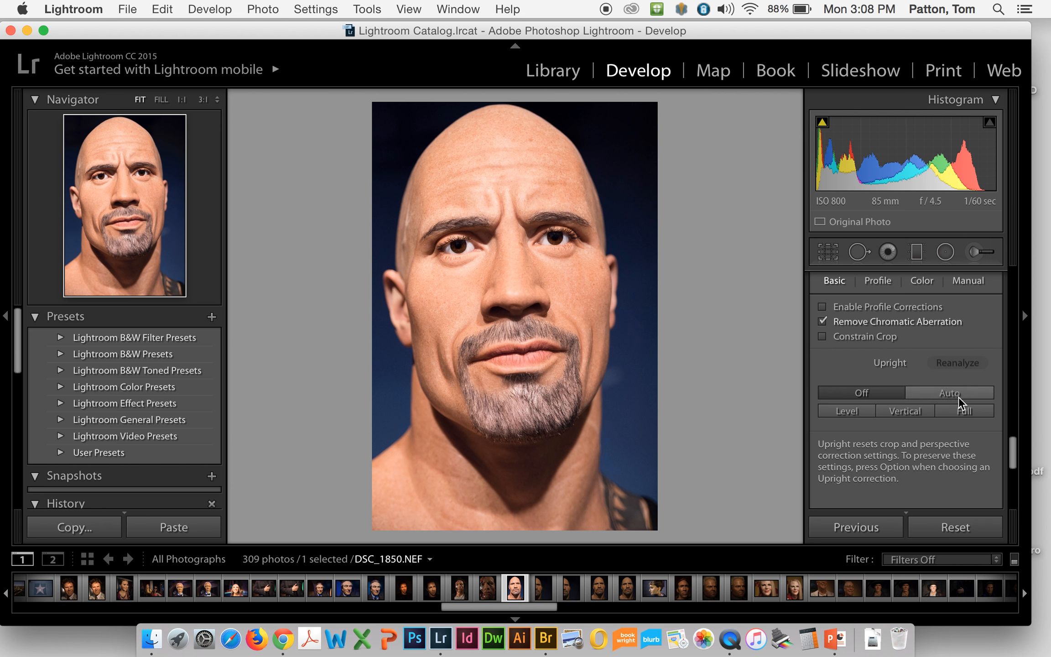
{"action": "scroll", "coordinate": [1010, 461], "scroll_direction": "up", "scroll_amount": 2}
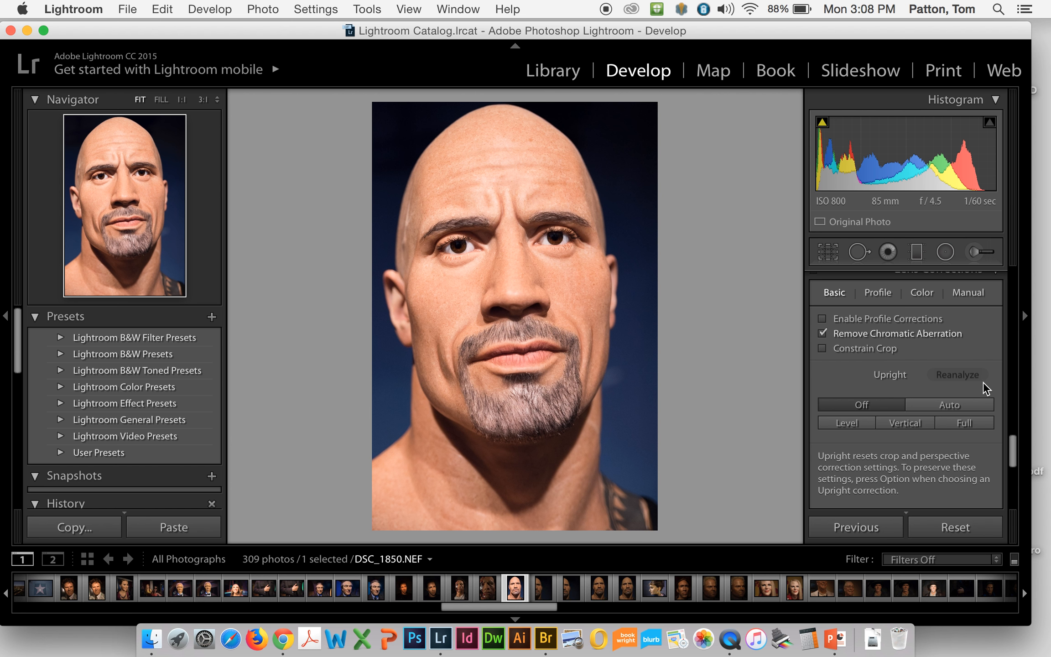
{"action": "left_click_drag", "start_coordinate": [1010, 448], "coordinate": [1009, 287]}
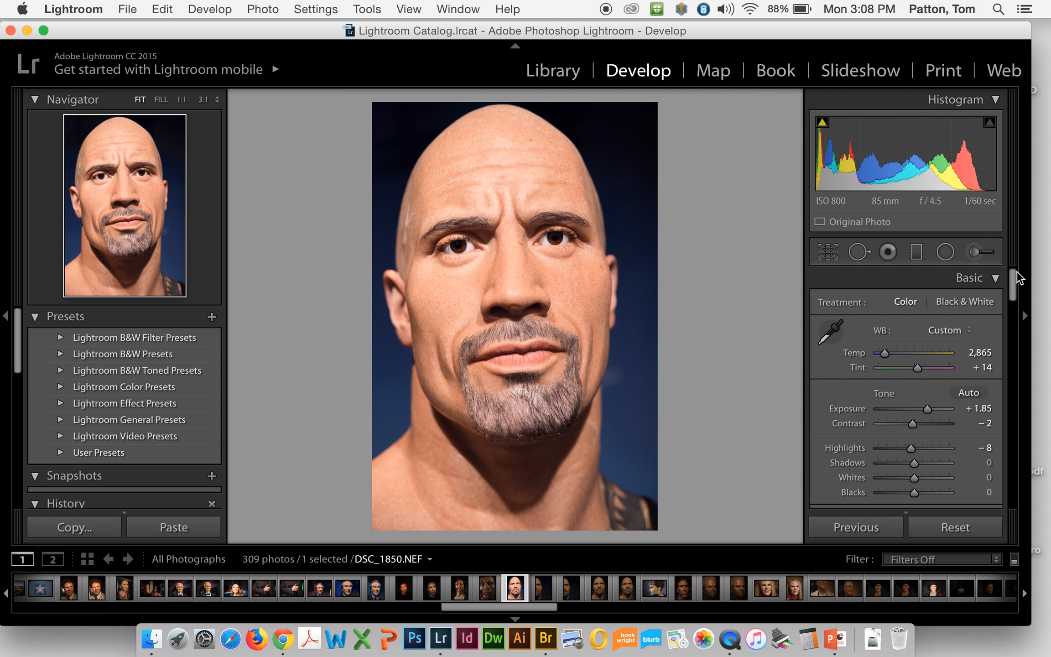
{"action": "left_click_drag", "start_coordinate": [1013, 279], "coordinate": [1006, 414]}
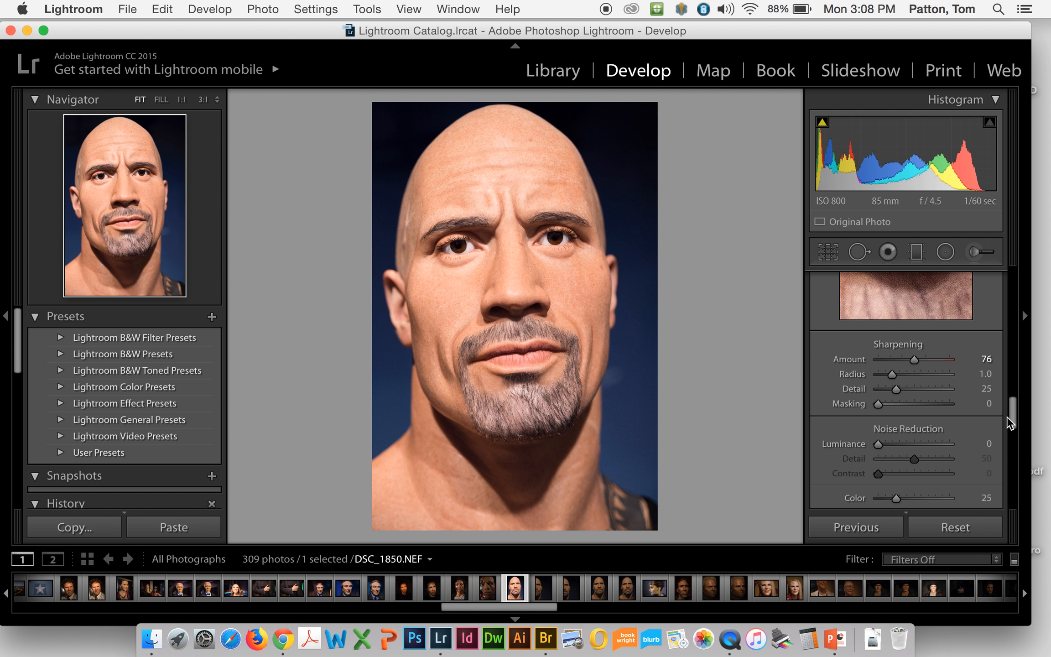
{"action": "left_click_drag", "start_coordinate": [1007, 417], "coordinate": [1006, 443]}
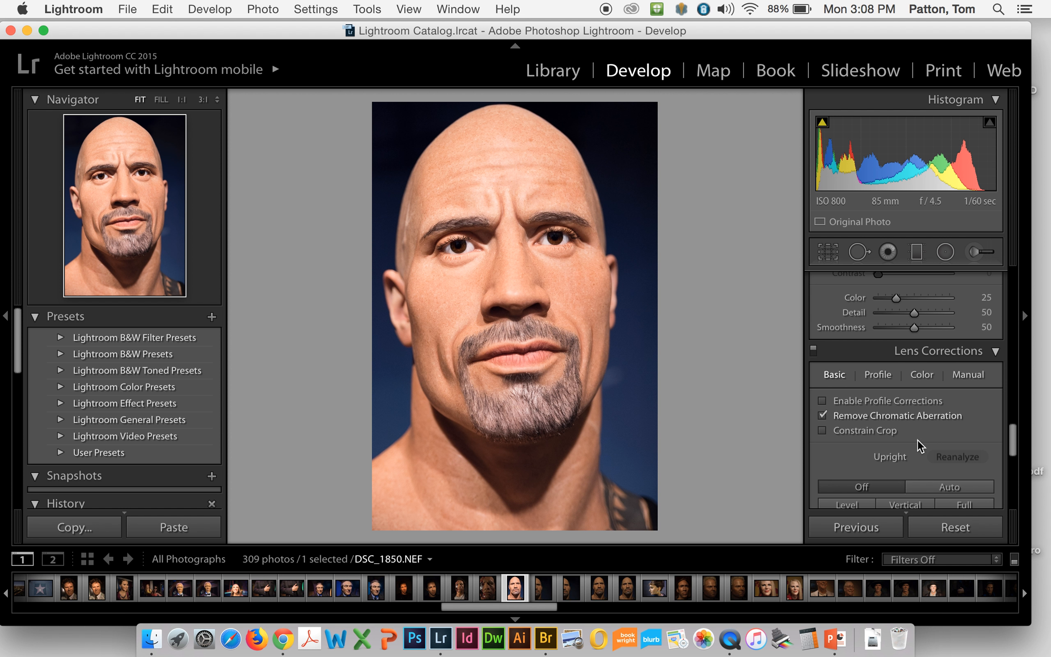